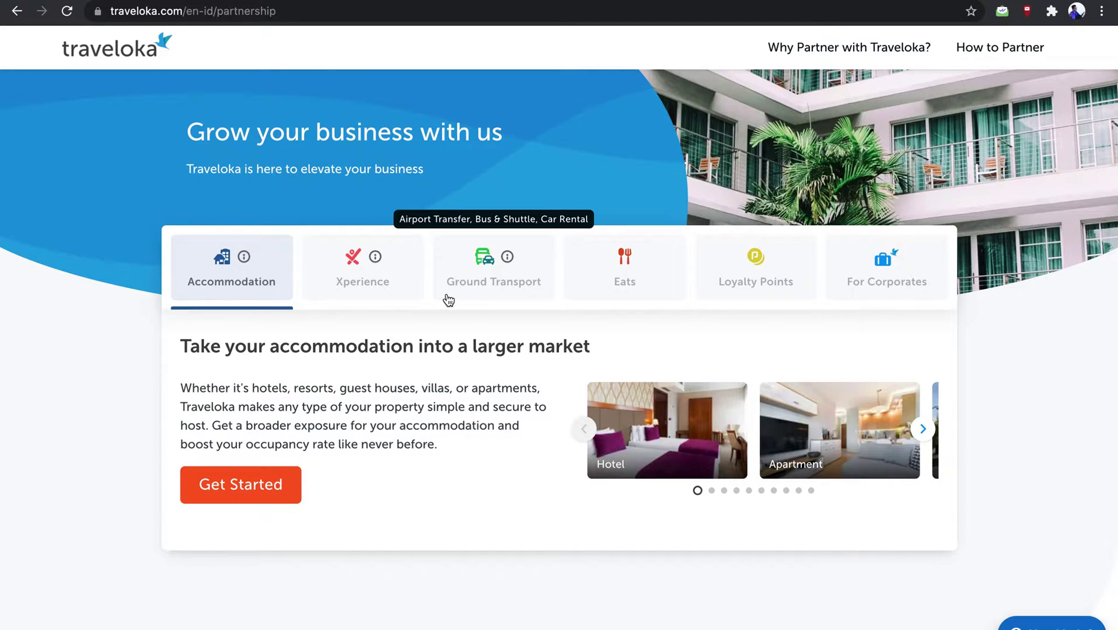
Start the accommodation partner sign-up, keep English, and reach the Create New Tera Account page
click(274, 485)
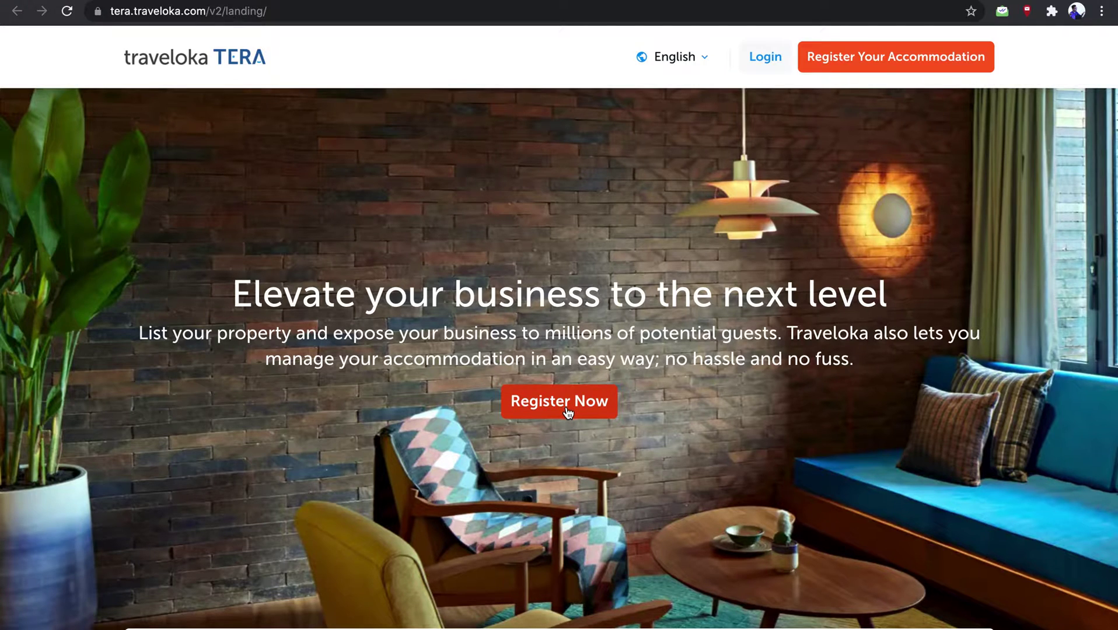
click(704, 63)
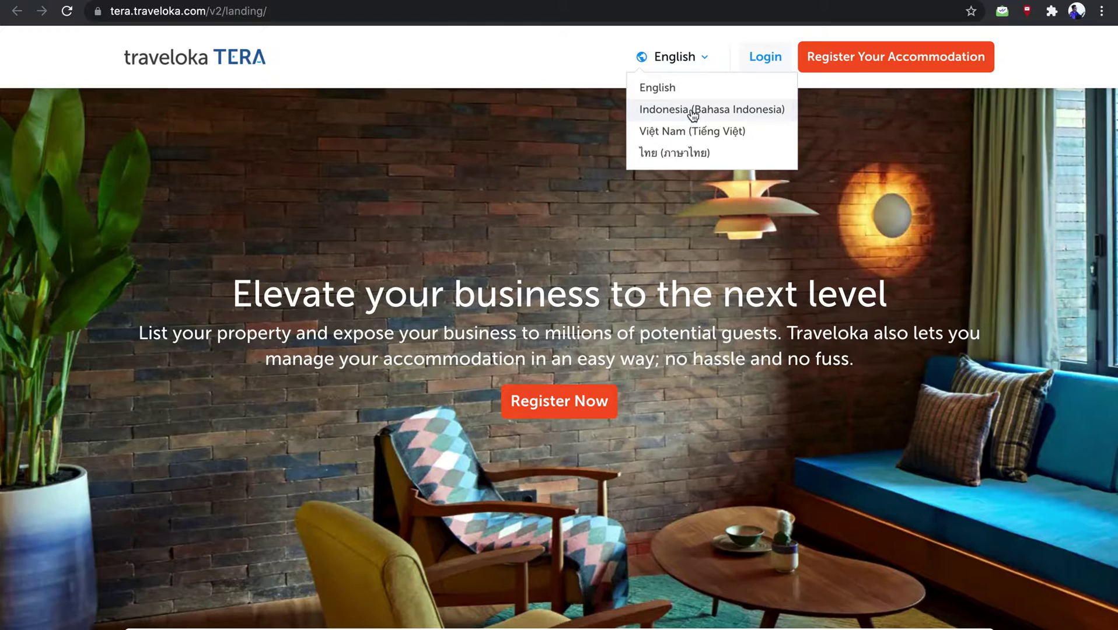
click(441, 285)
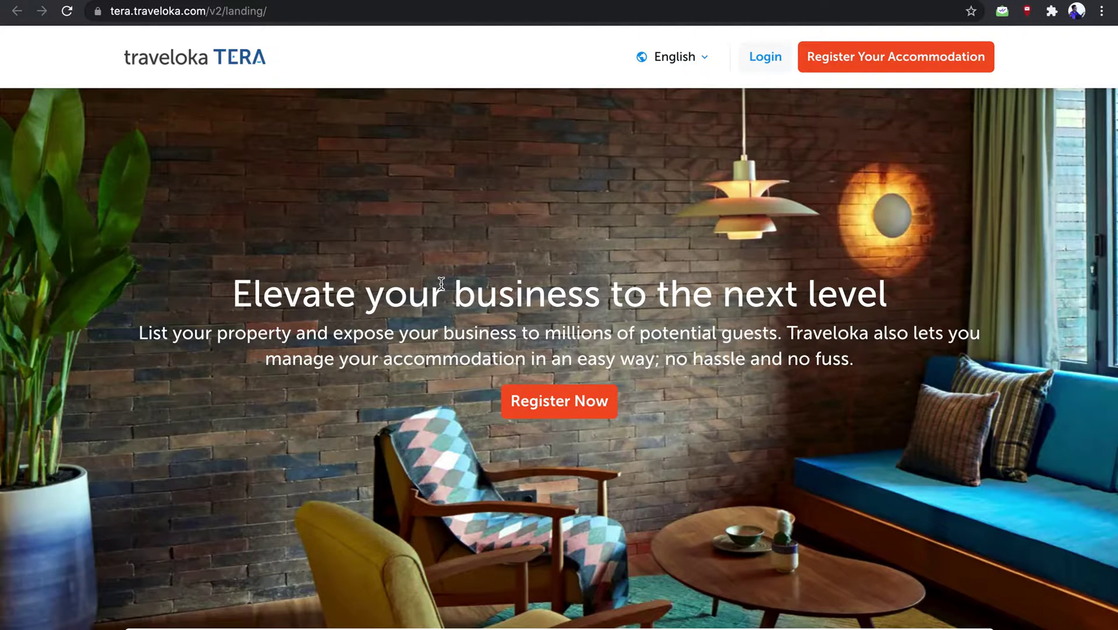
click(533, 409)
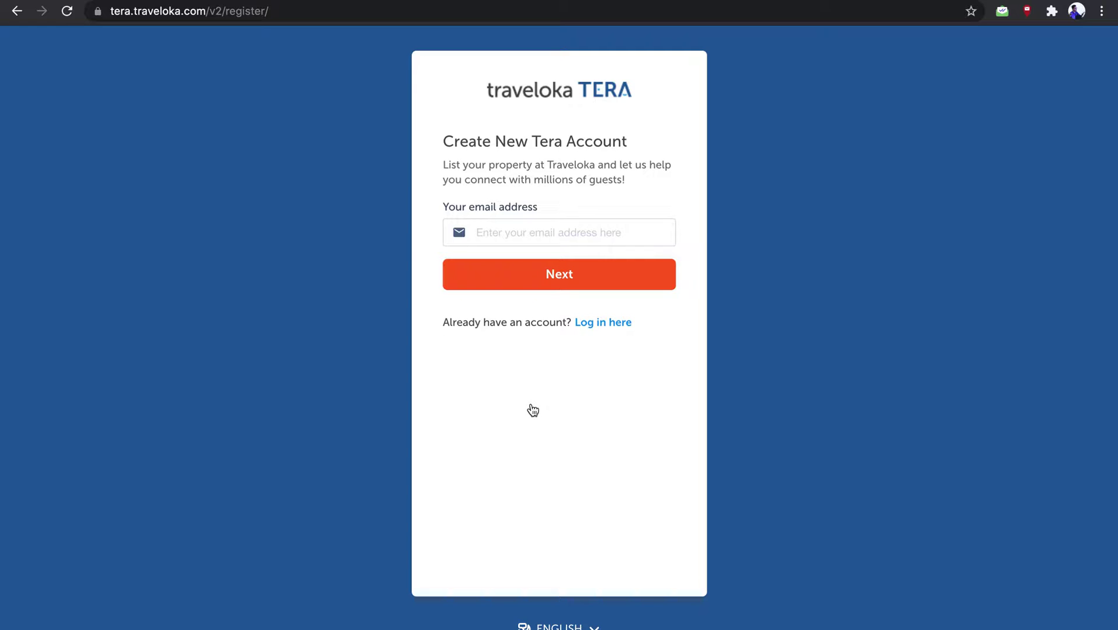
Submit the account e-mail address for sign-up, then switch to the existing-account login page
click(536, 239)
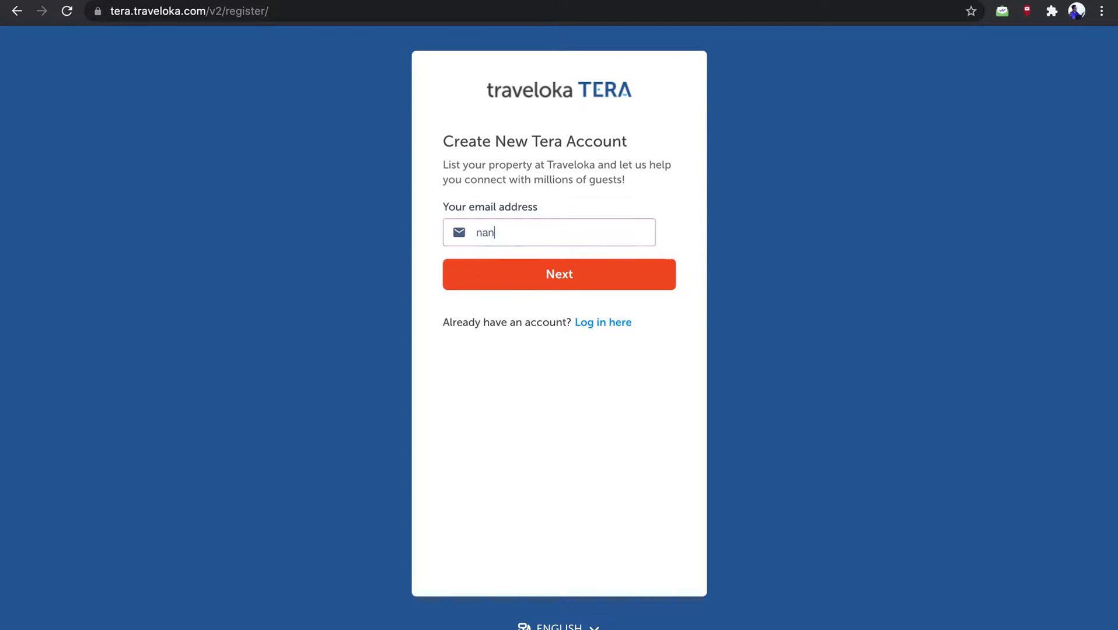
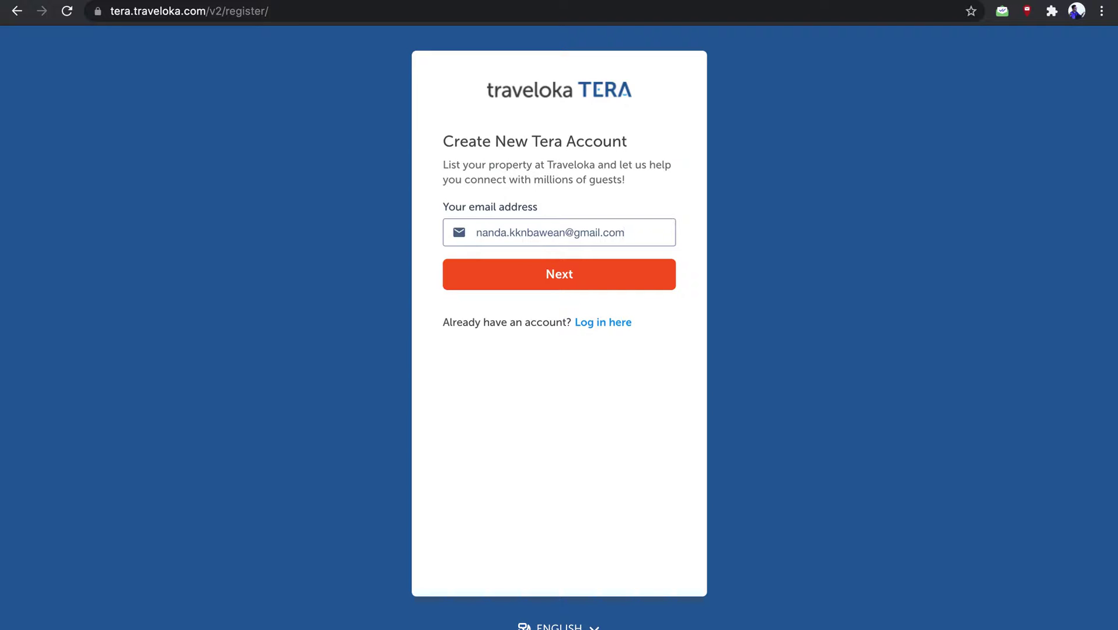
click(569, 288)
click(607, 328)
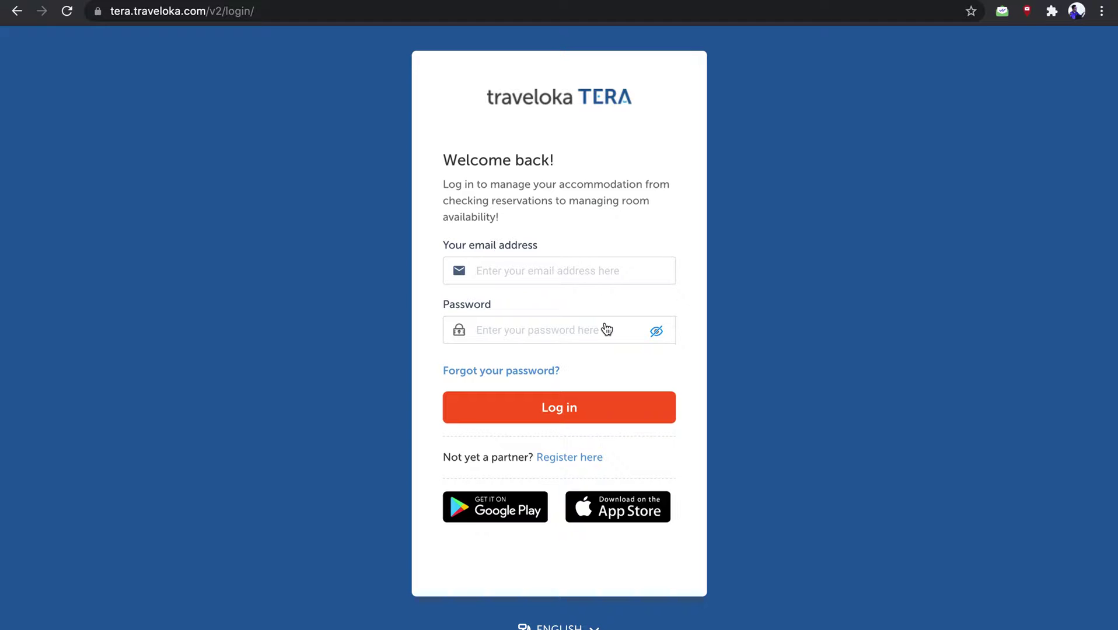
Log in with the partner account's e-mail address and password
click(539, 272)
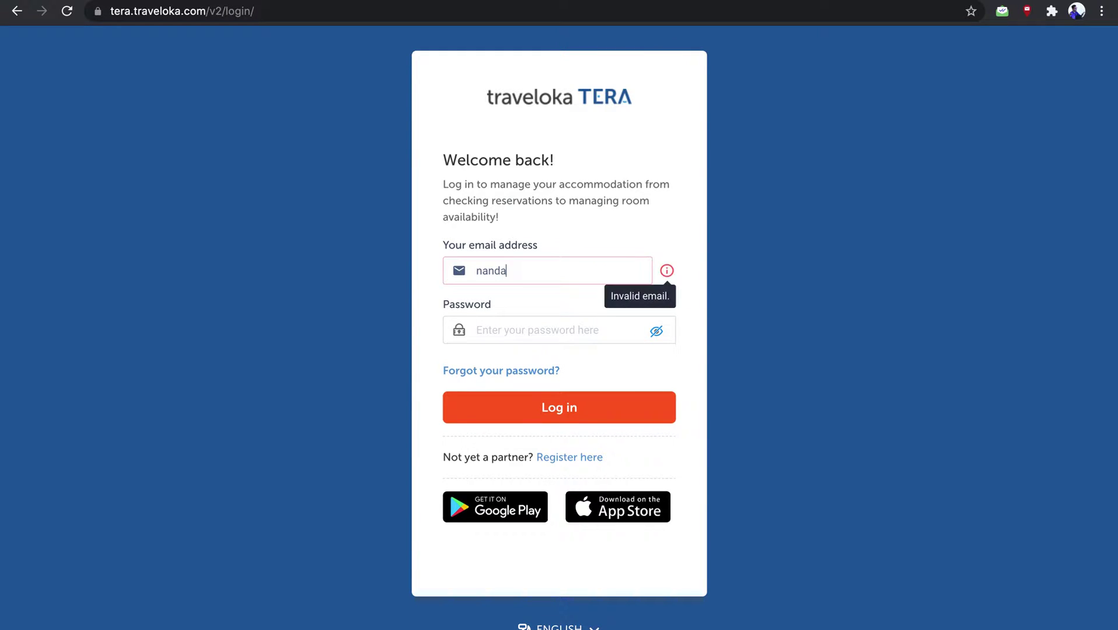
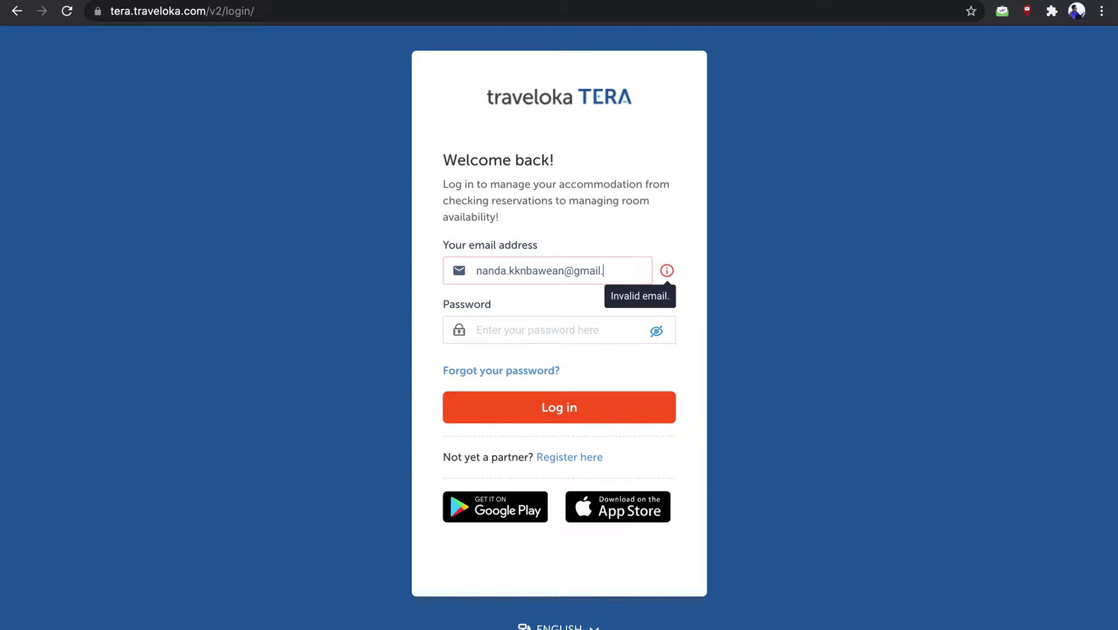
key(Tab)
key(Caps_Lock)
text(************)
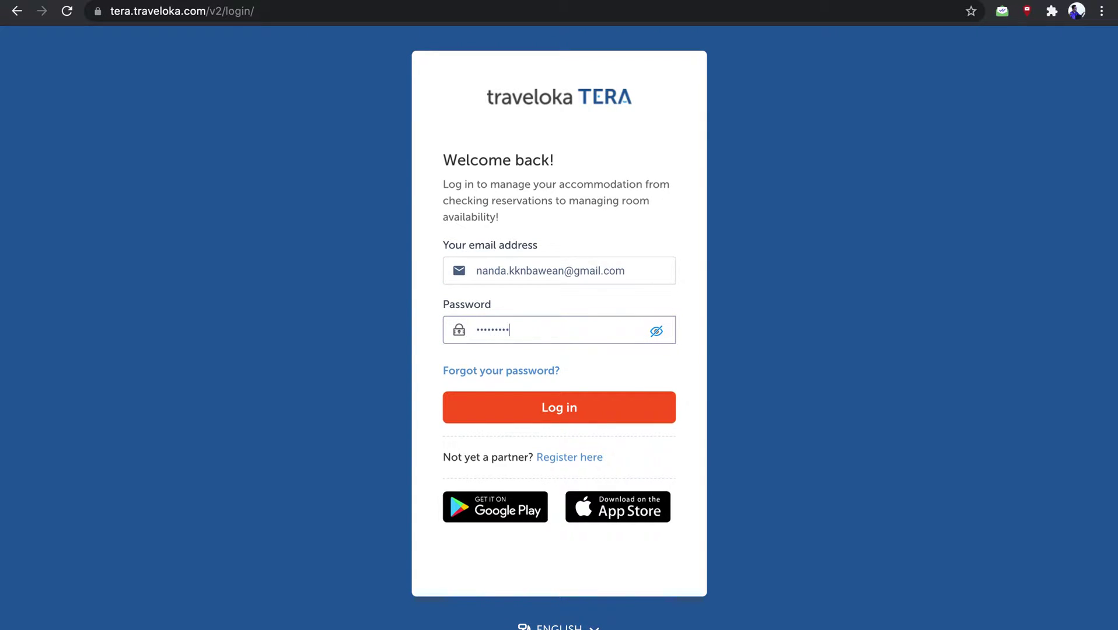
click(565, 399)
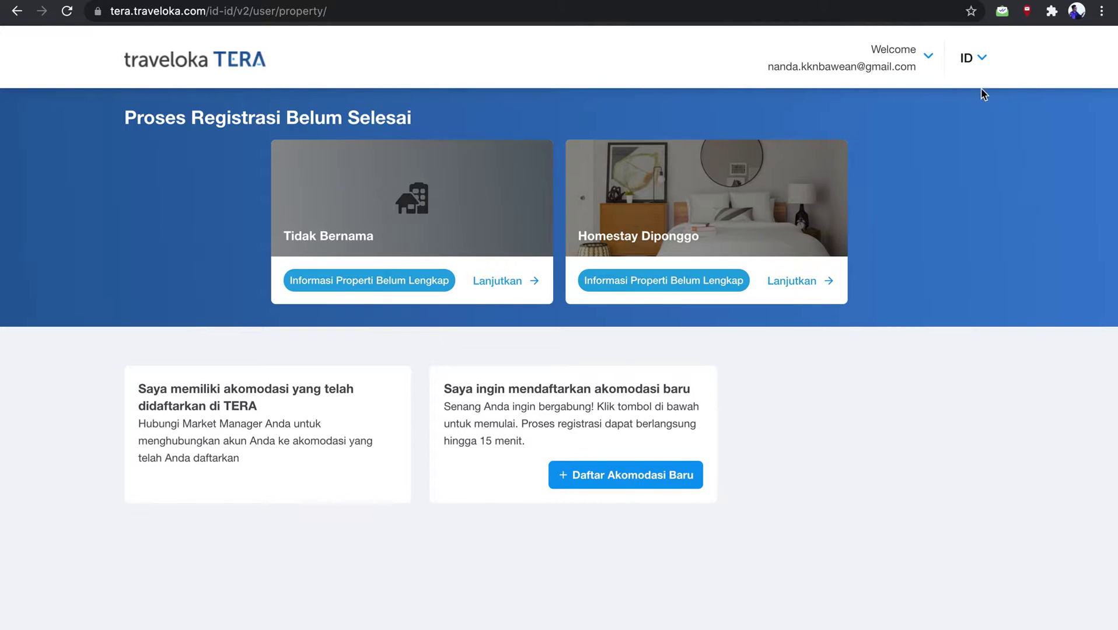
Begin registering a new accommodation and pick Rumah as its category
click(980, 62)
click(610, 479)
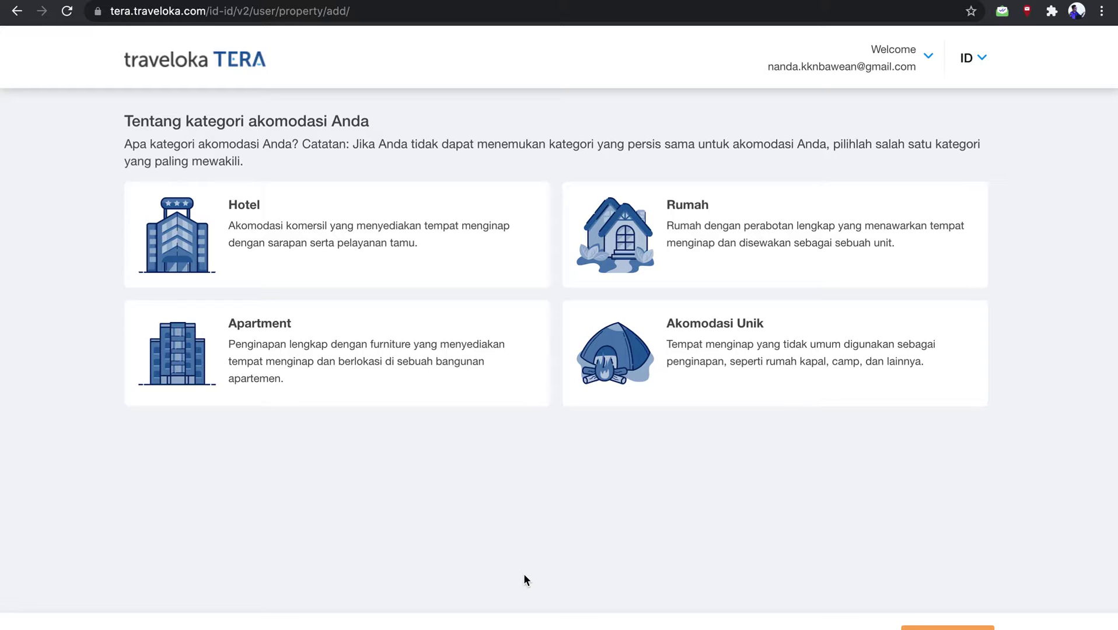
click(715, 275)
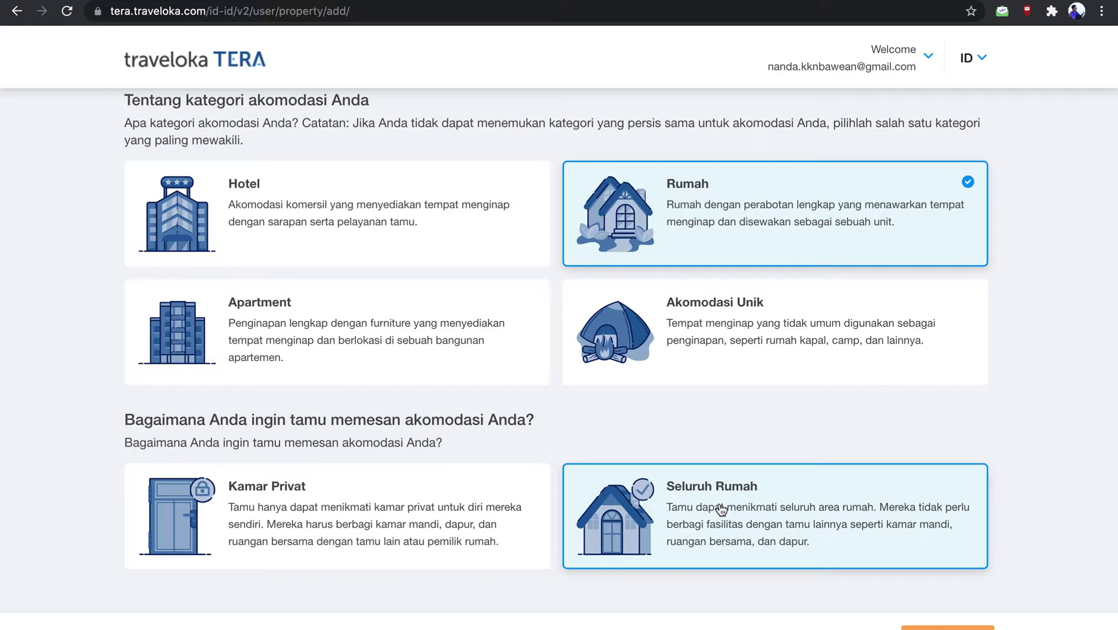
Choose Kamar Privat as the booking type and Homestay as the accommodation type
click(424, 524)
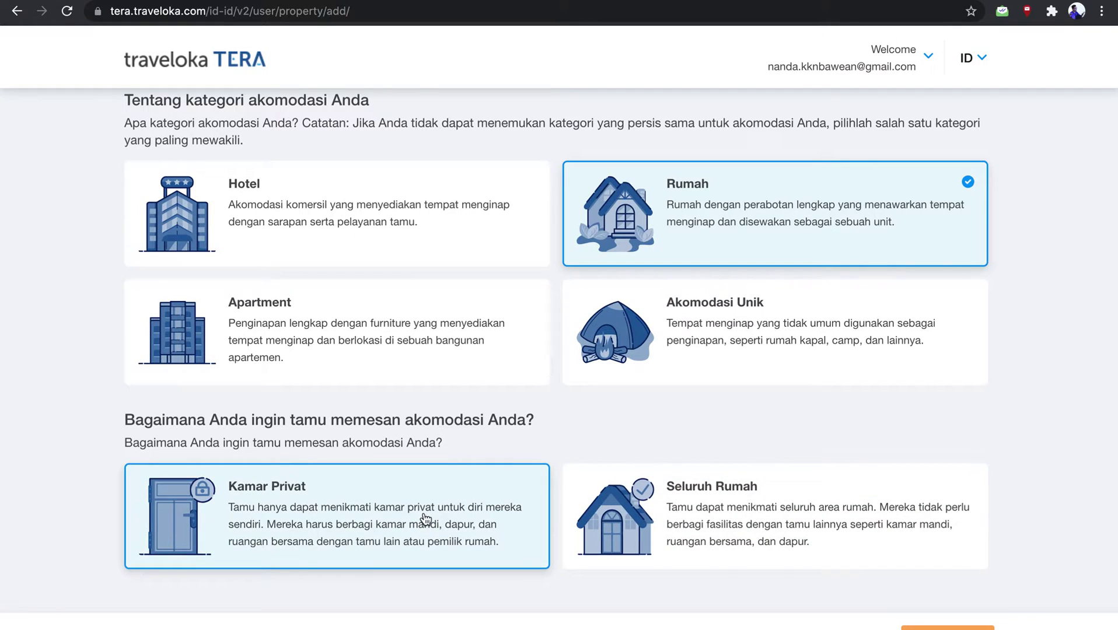
click(444, 536)
click(384, 538)
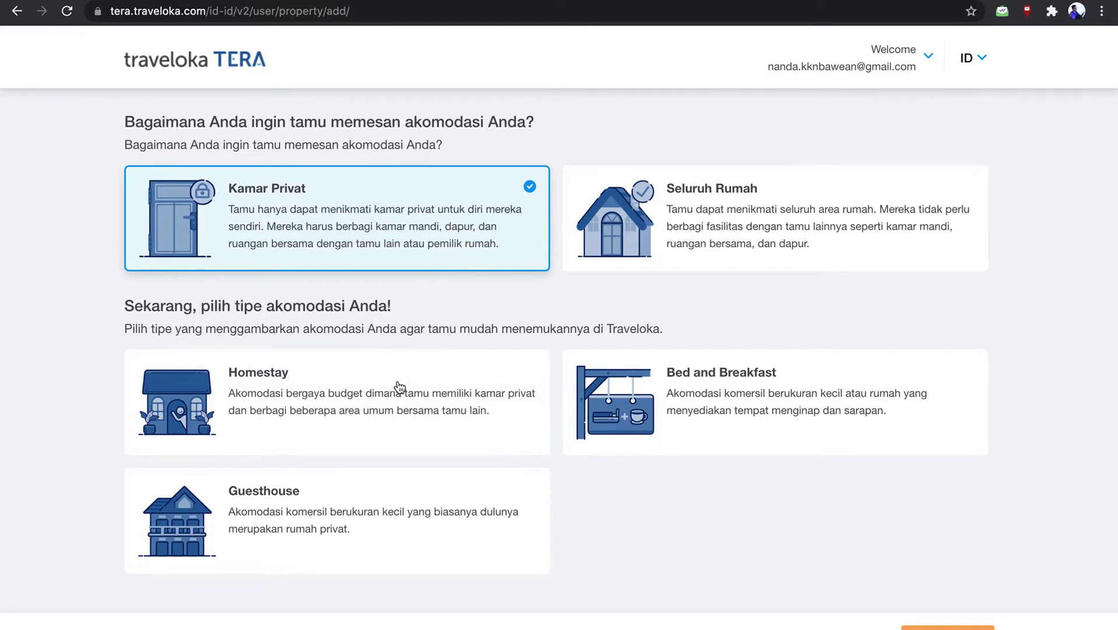
click(409, 403)
scroll(547, 449, down, 1)
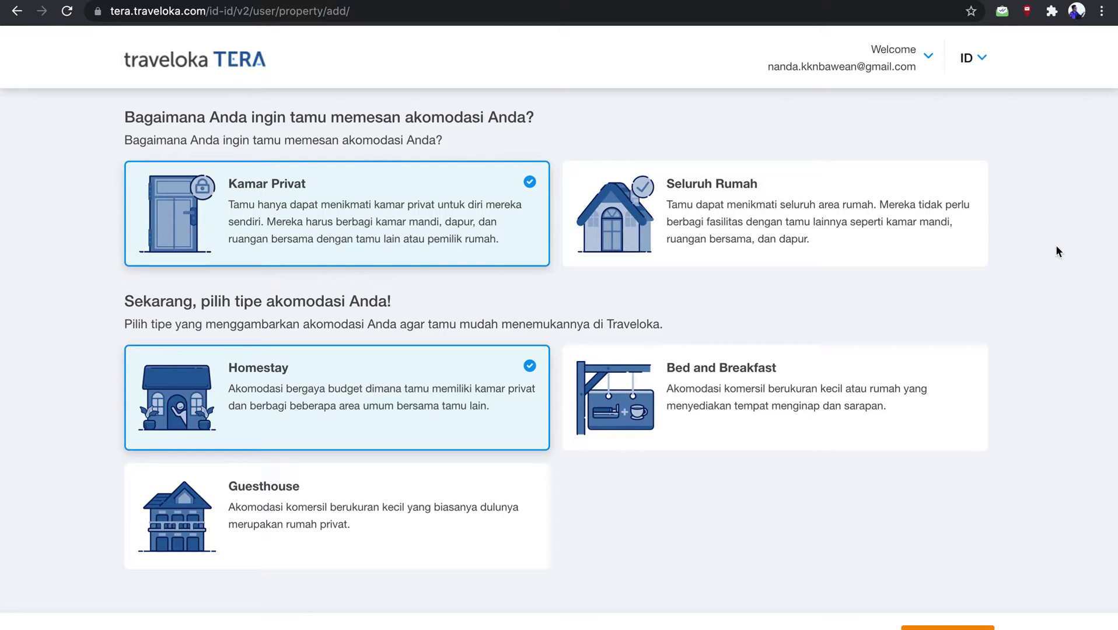
click(1101, 10)
Reset the browser zoom to 100% and go back to the unfinished registrations list
click(994, 180)
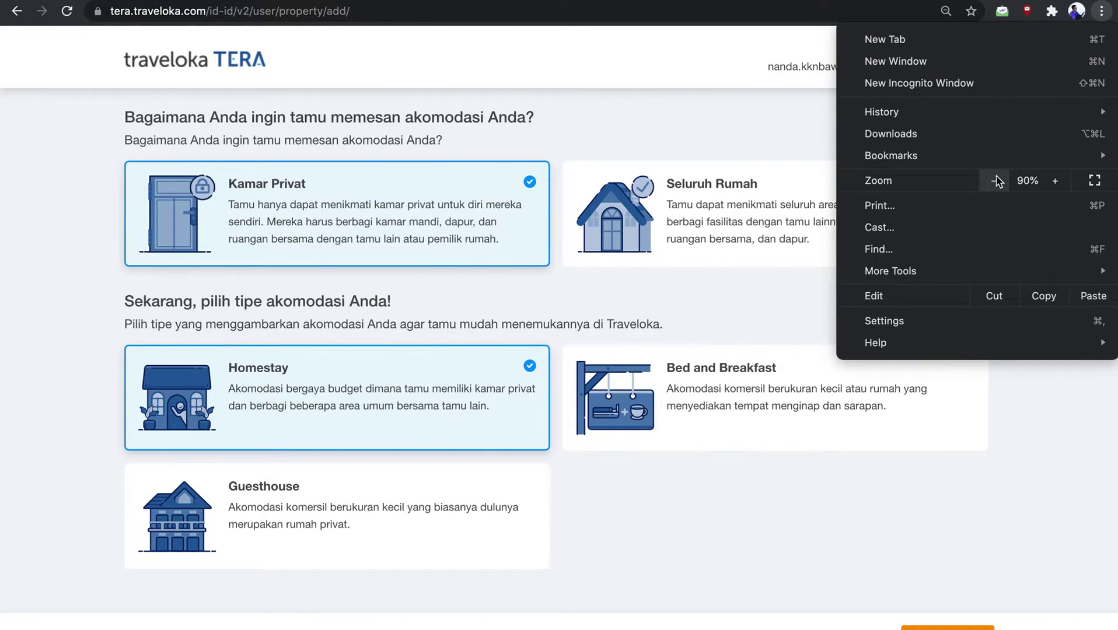
click(994, 181)
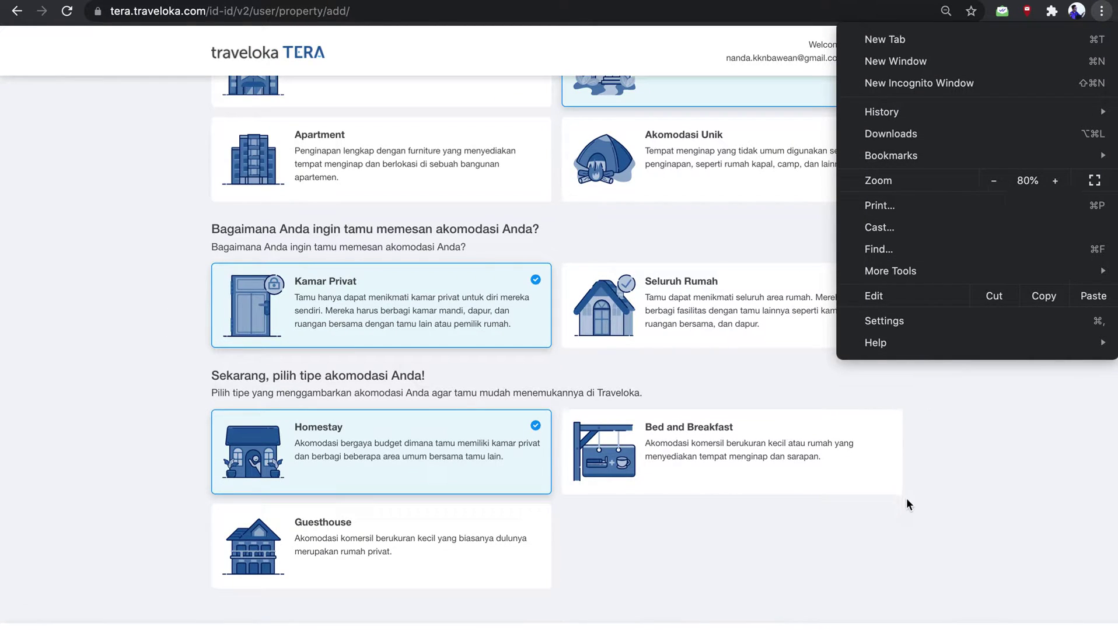
click(1057, 184)
click(1058, 182)
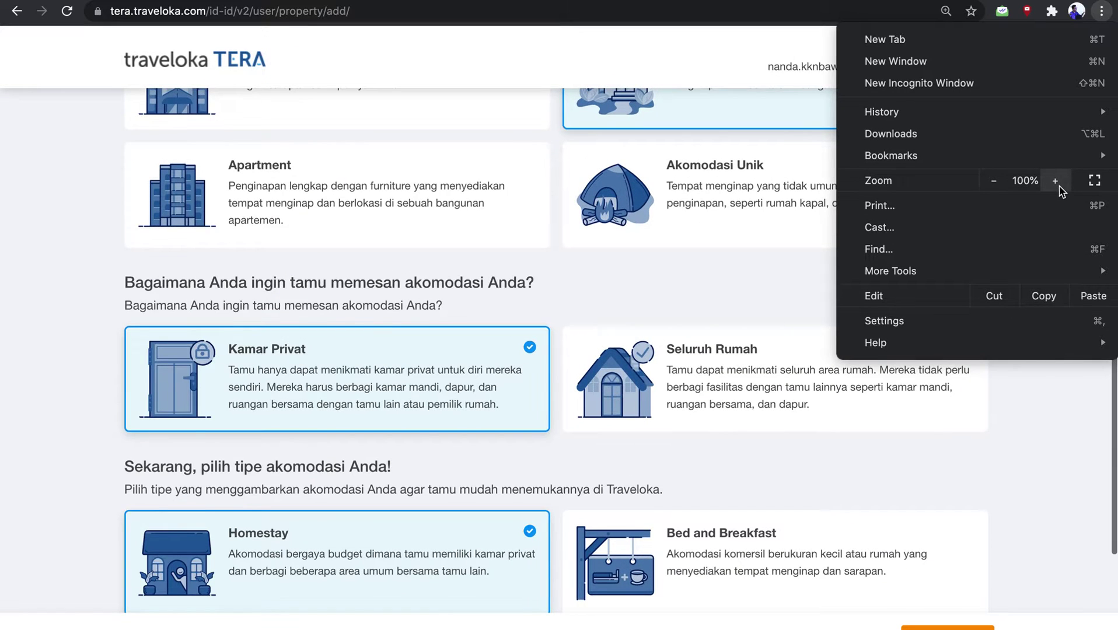
click(1057, 182)
click(1004, 183)
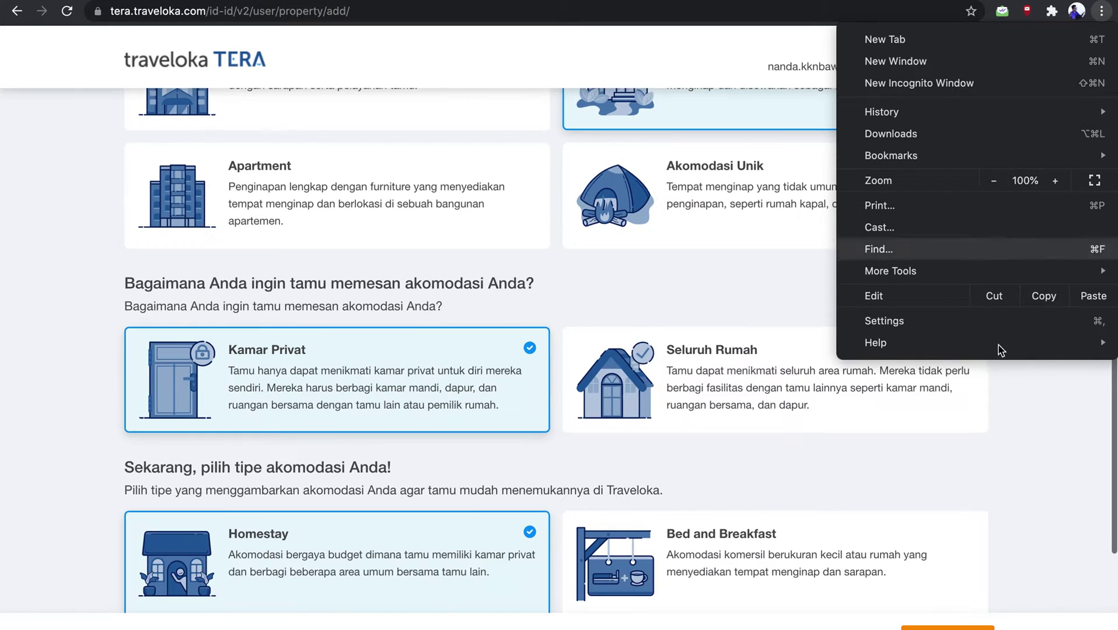
click(981, 620)
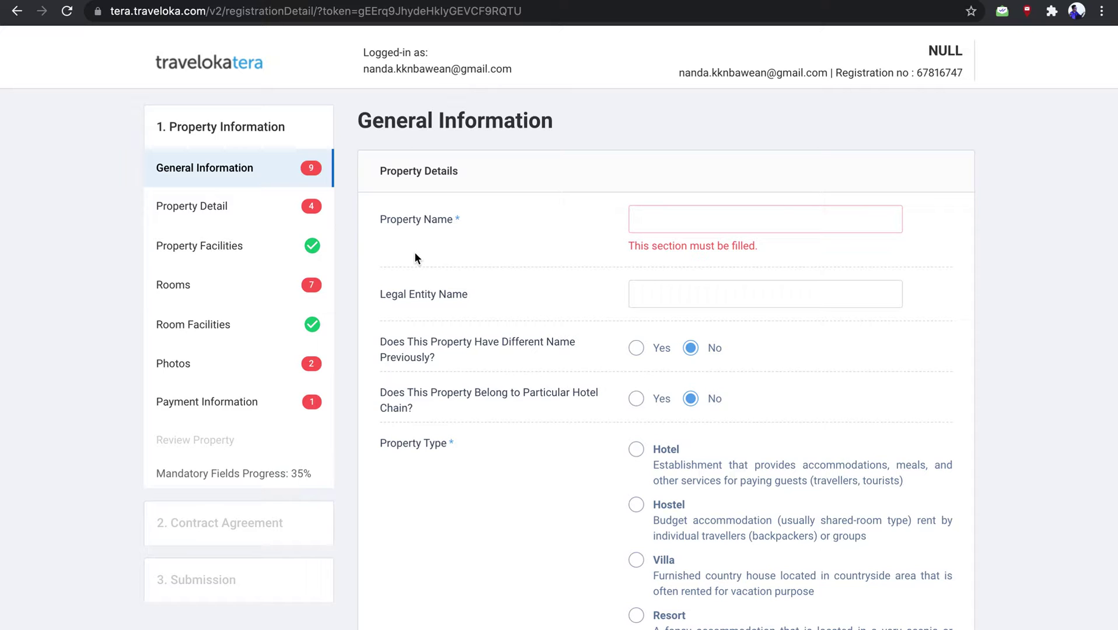
scroll(416, 257, left, 5)
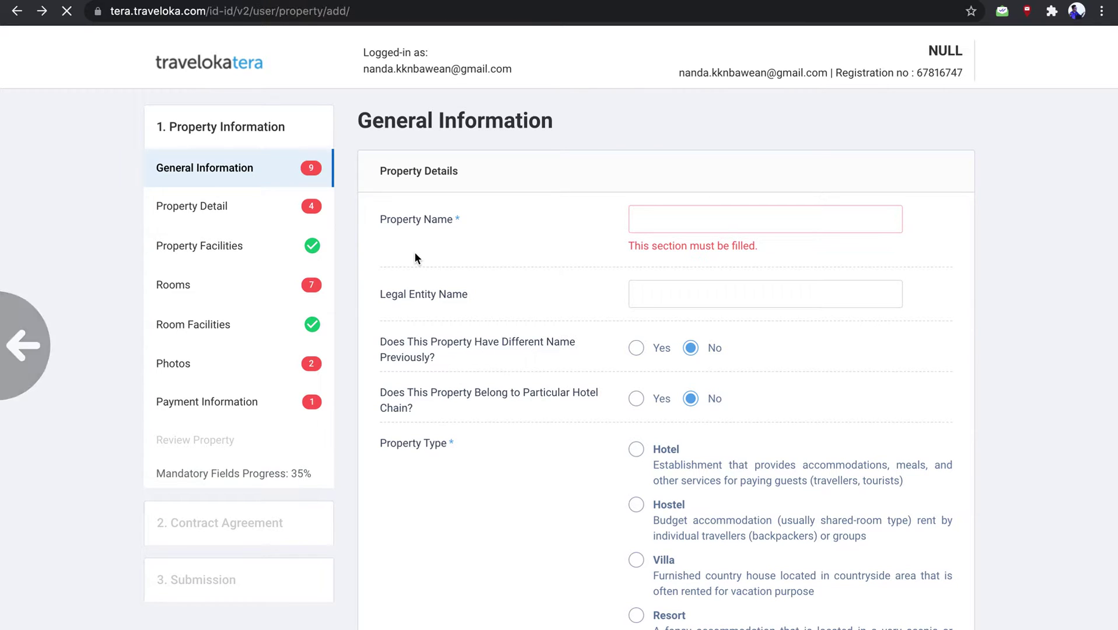
scroll(526, 274, left, 5)
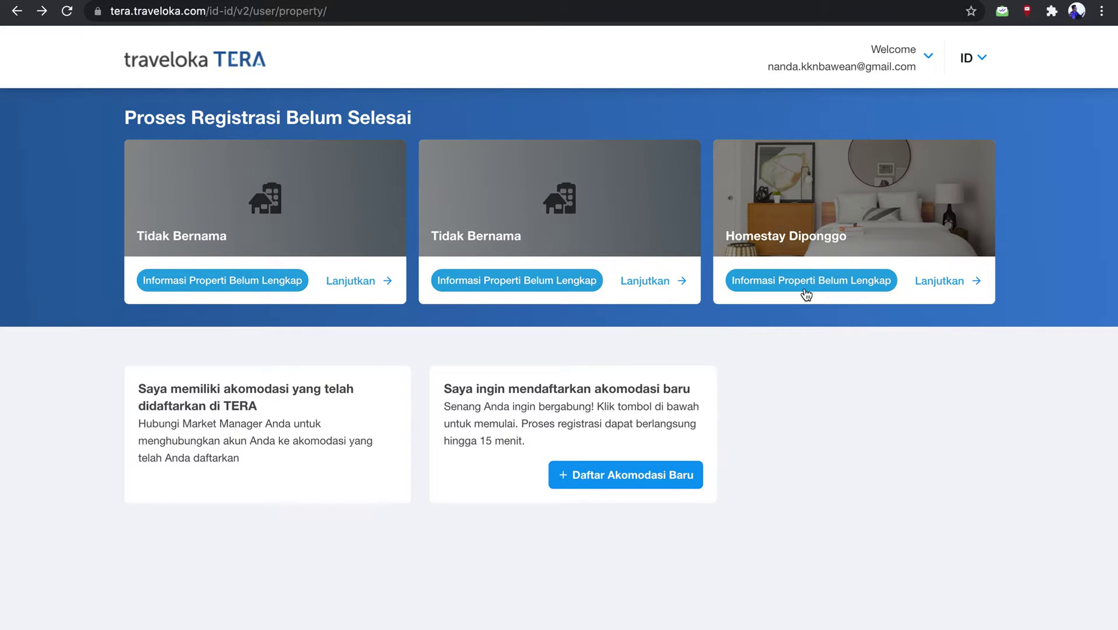
Resume the Homestay Diponggo registration and review its General Information page
click(847, 232)
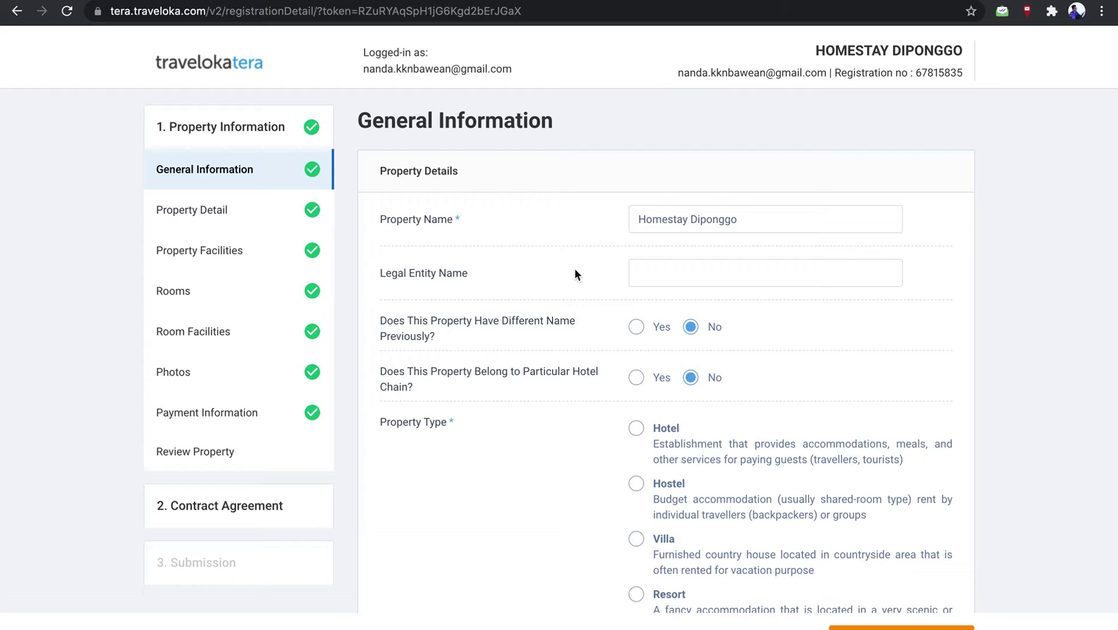
scroll(575, 274, down, 1)
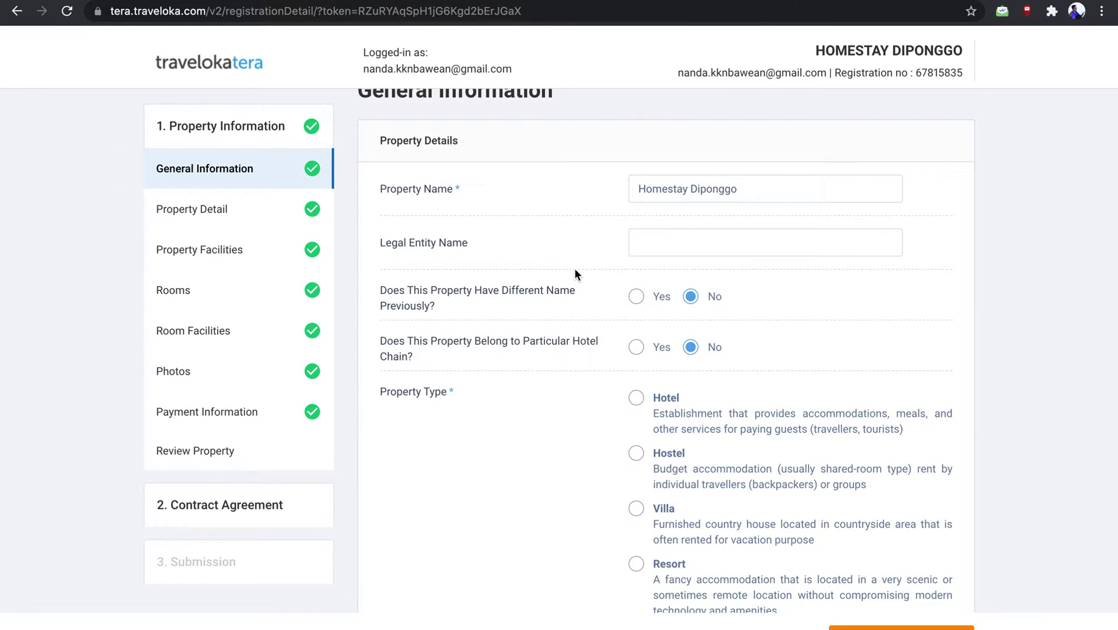
scroll(575, 274, down, 1)
scroll(575, 274, up, 2)
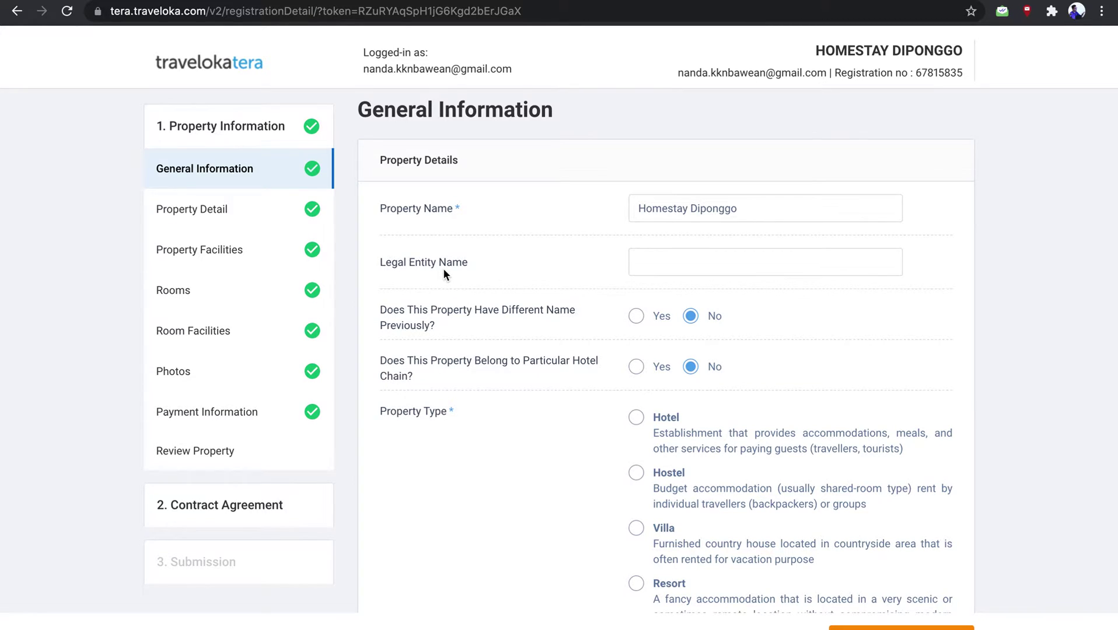
scroll(444, 270, down, 3)
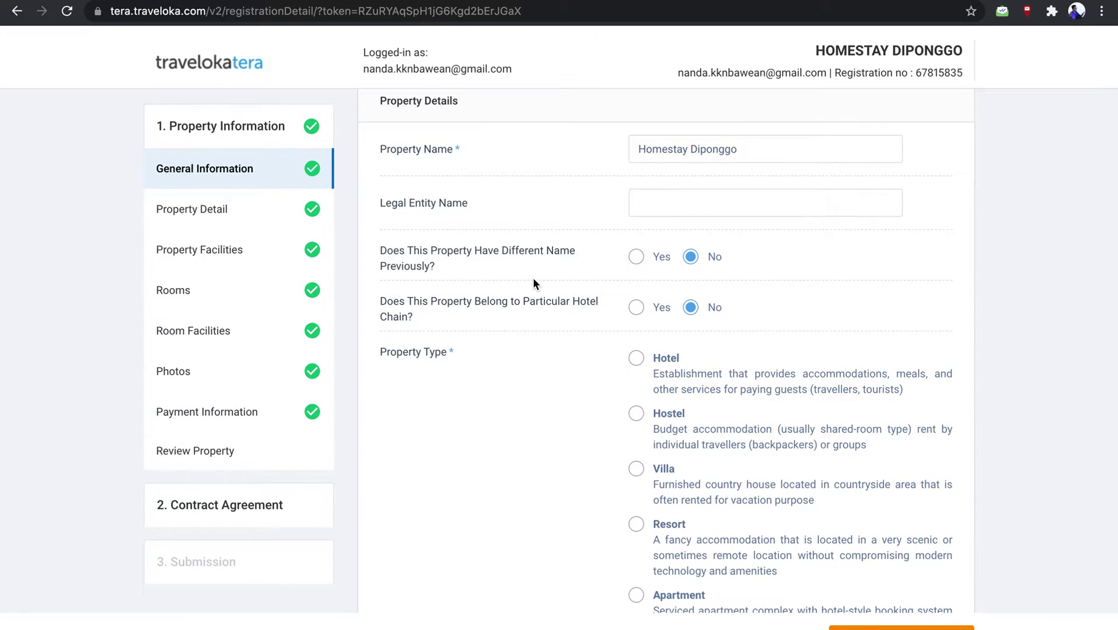
scroll(532, 284, up, 1)
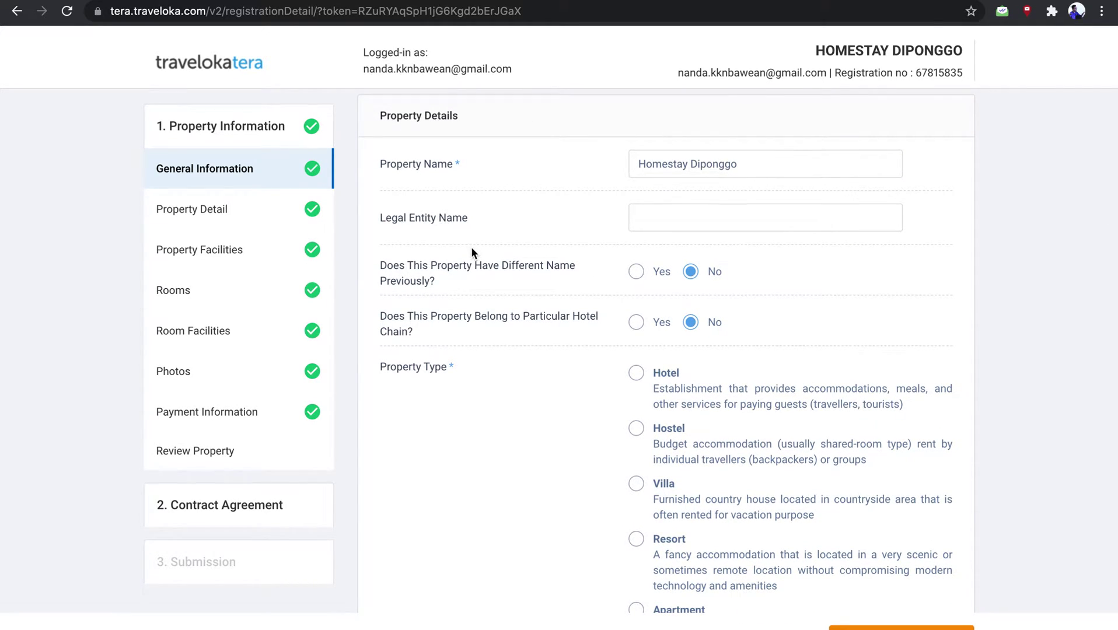
scroll(471, 248, down, 1)
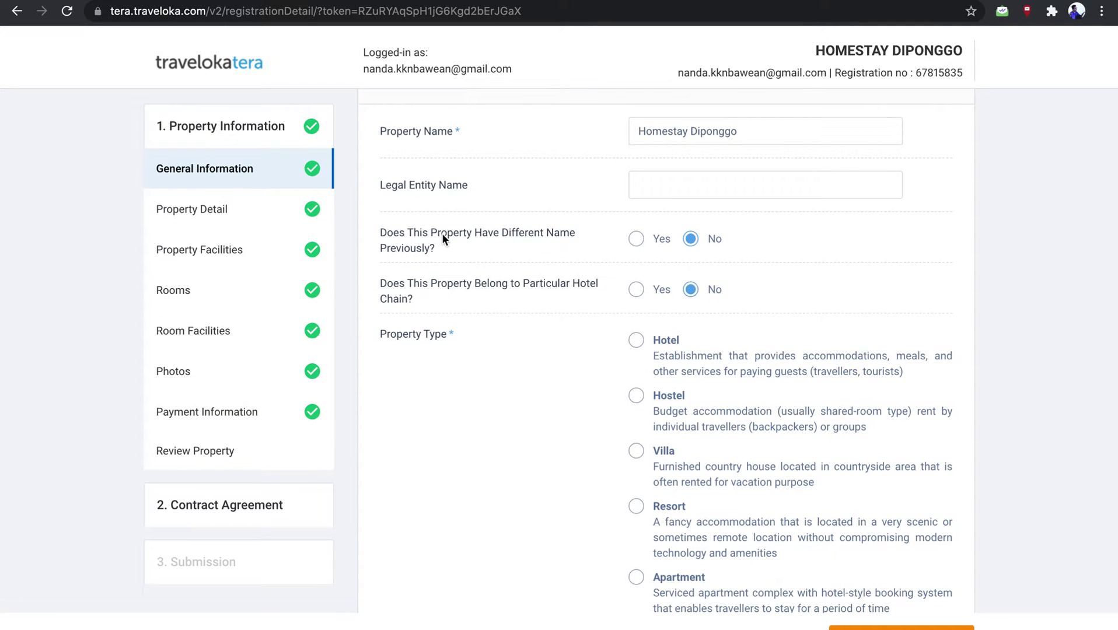
scroll(473, 274, down, 1)
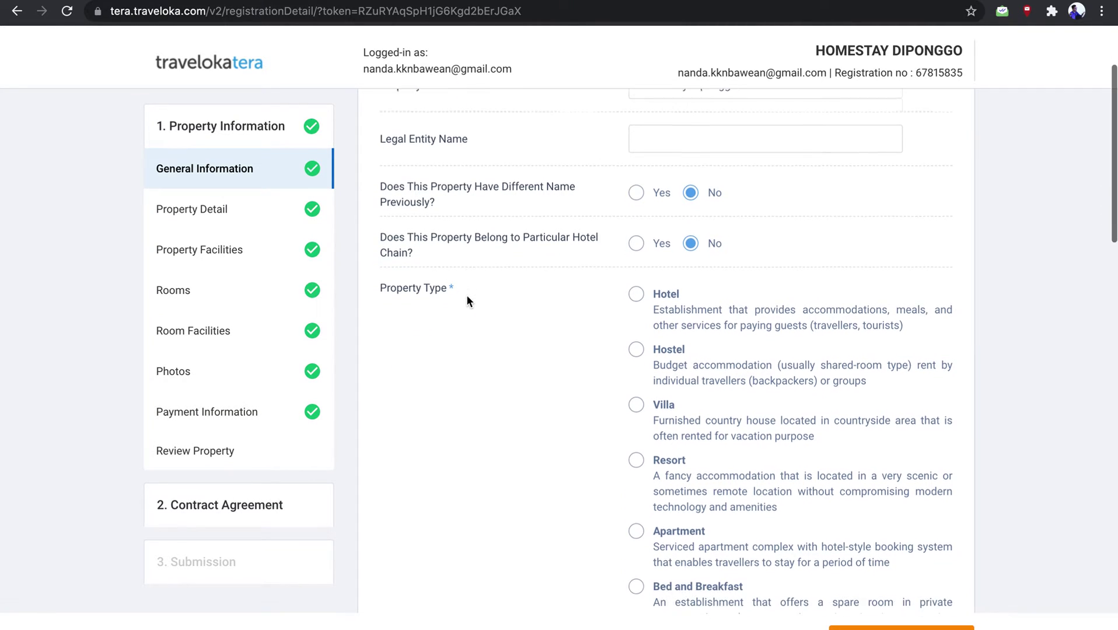
scroll(466, 294, down, 2)
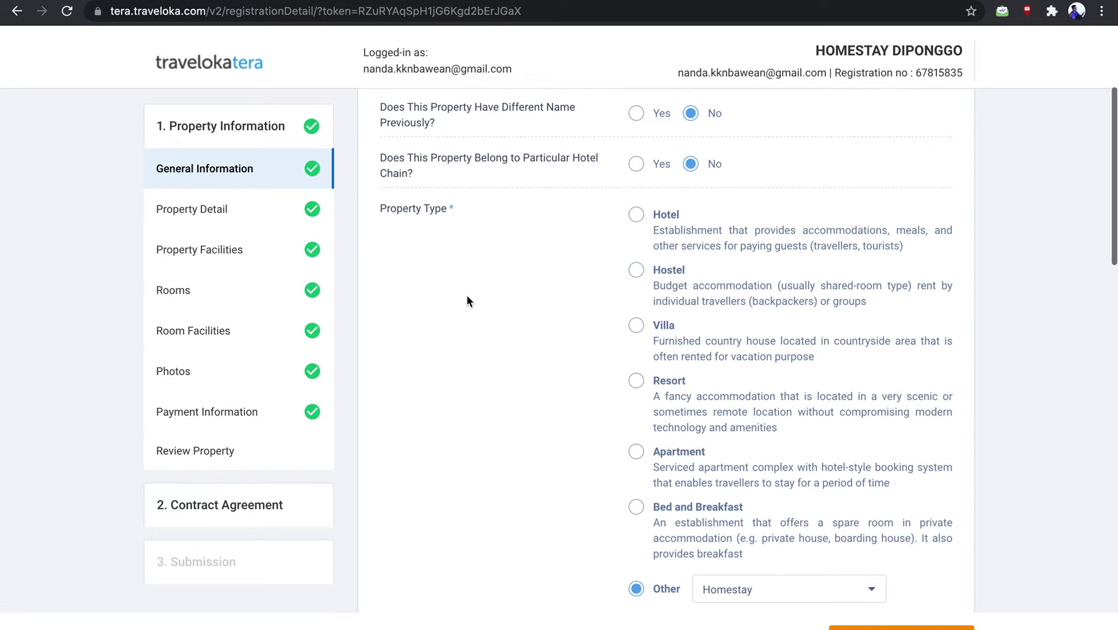
scroll(560, 241, down, 1)
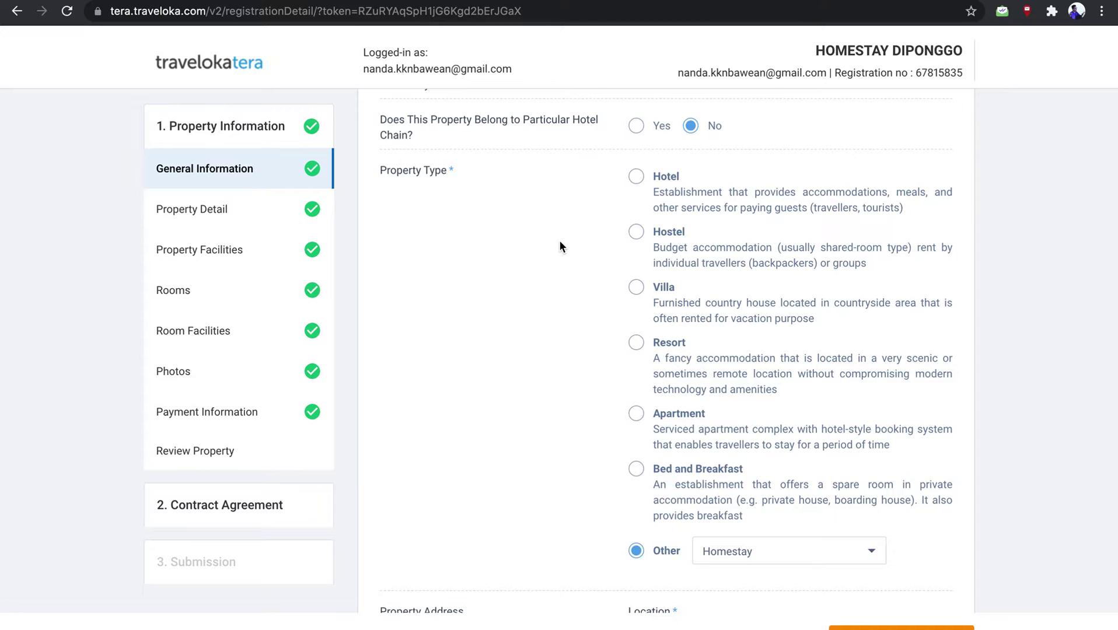
Keep Homestay as the property type and move to the Property Detail section
click(776, 550)
click(775, 551)
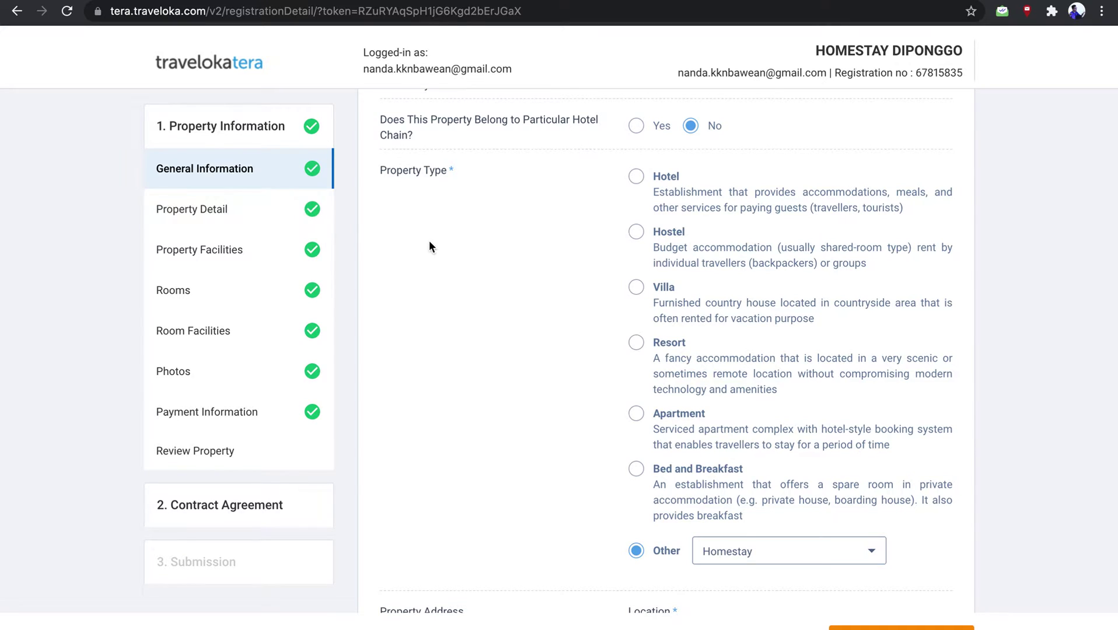
scroll(429, 240, up, 5)
click(221, 204)
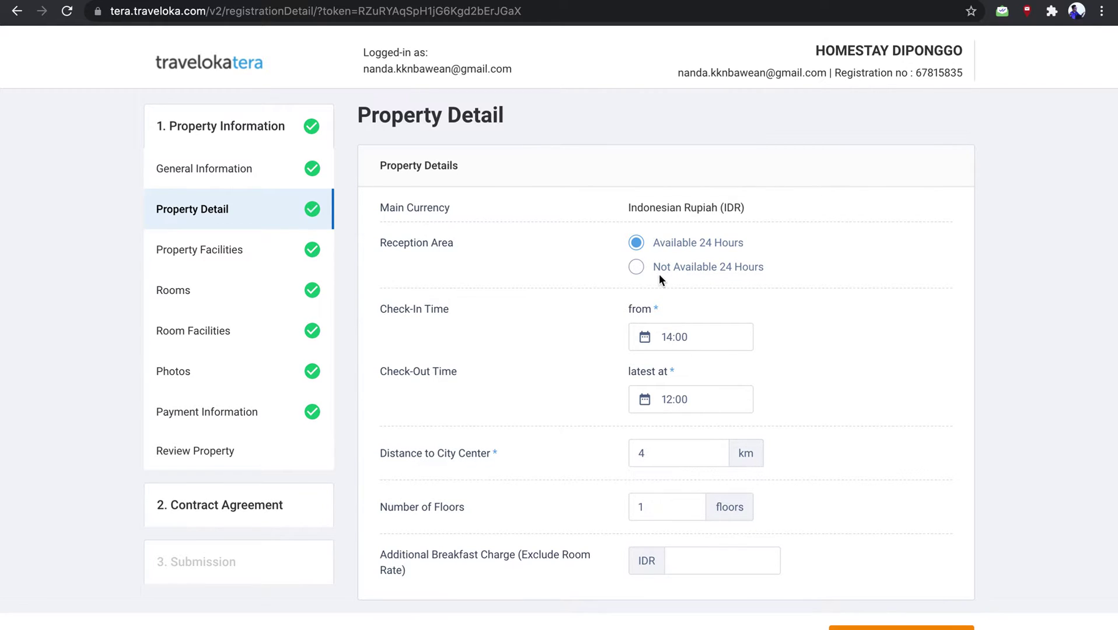
Try a limited reception with check-in ending 02:00, then restore 24-hour reception
click(637, 266)
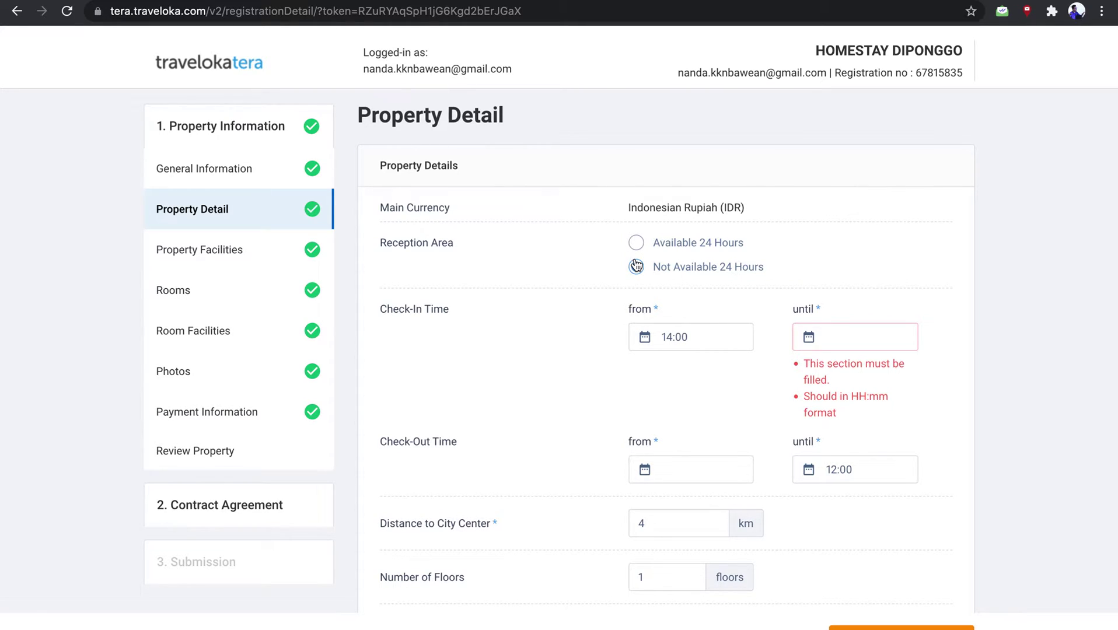
click(637, 267)
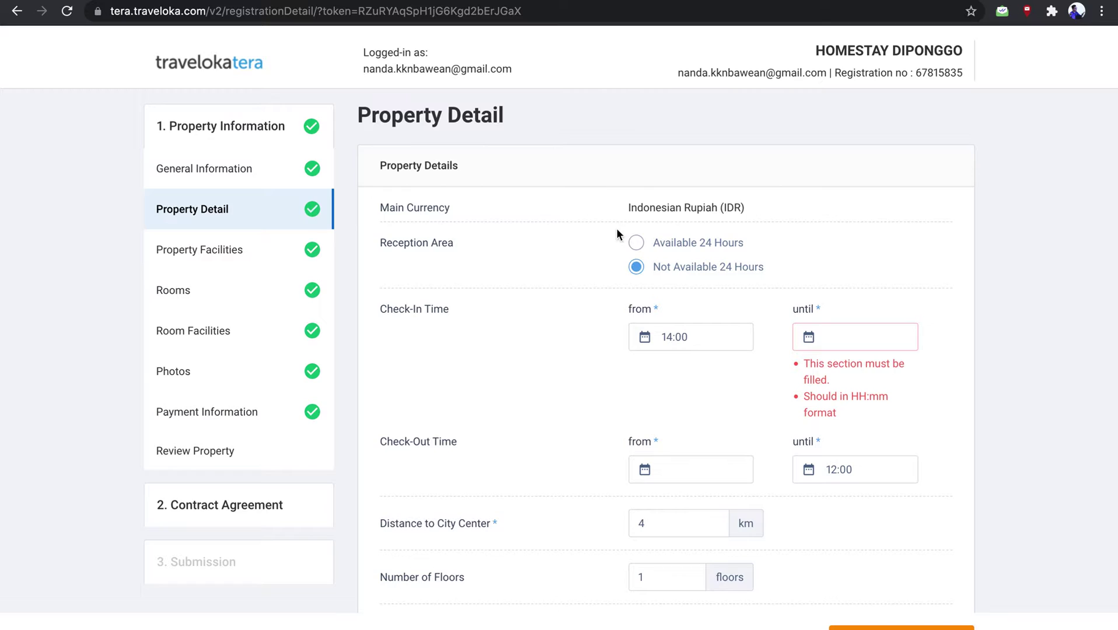
click(709, 346)
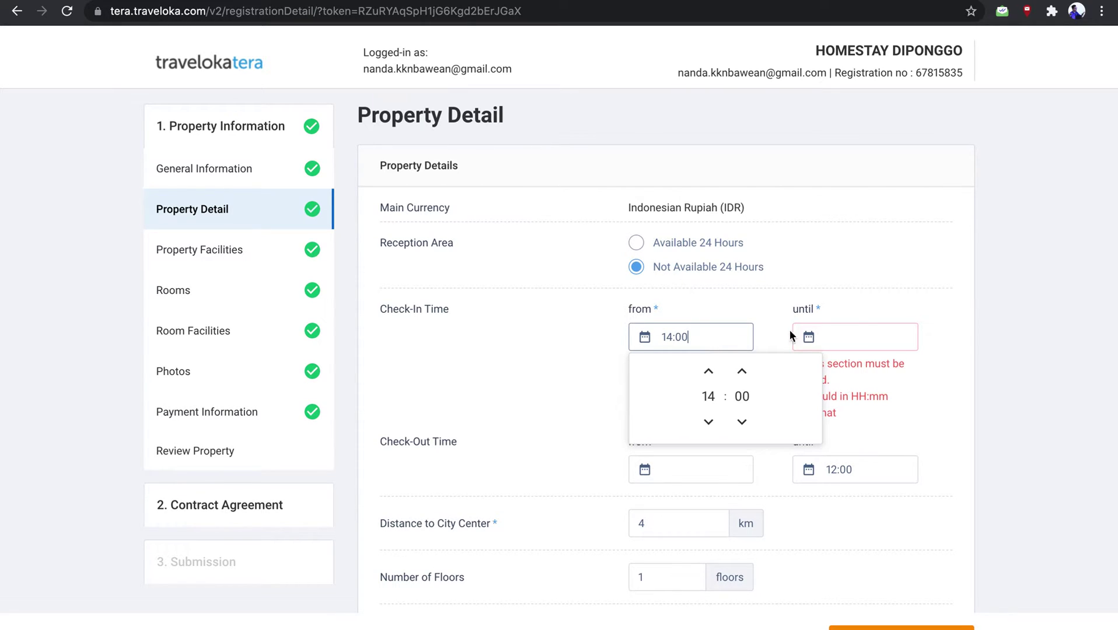
click(858, 332)
click(874, 372)
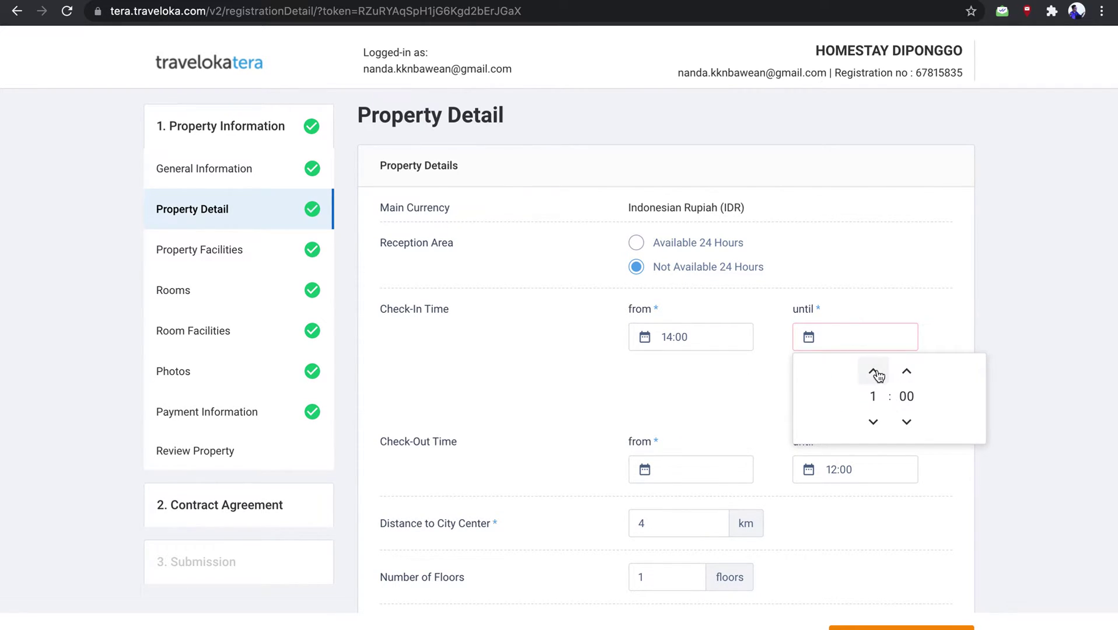
click(874, 371)
click(960, 287)
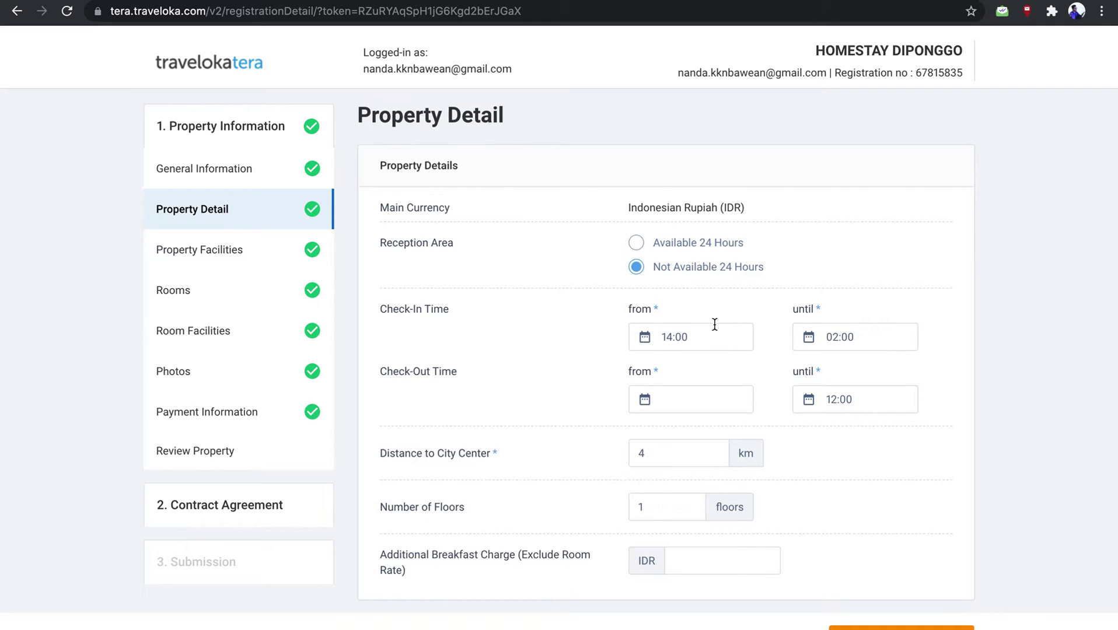
click(638, 243)
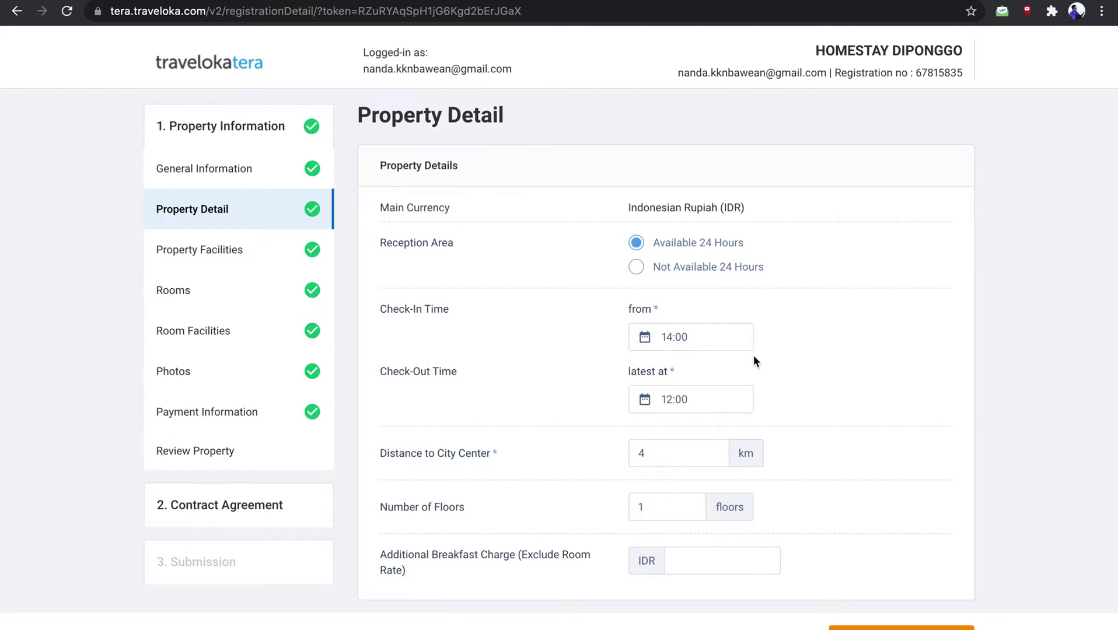
Enter an additional breakfast charge of 20.000
scroll(778, 352, down, 1)
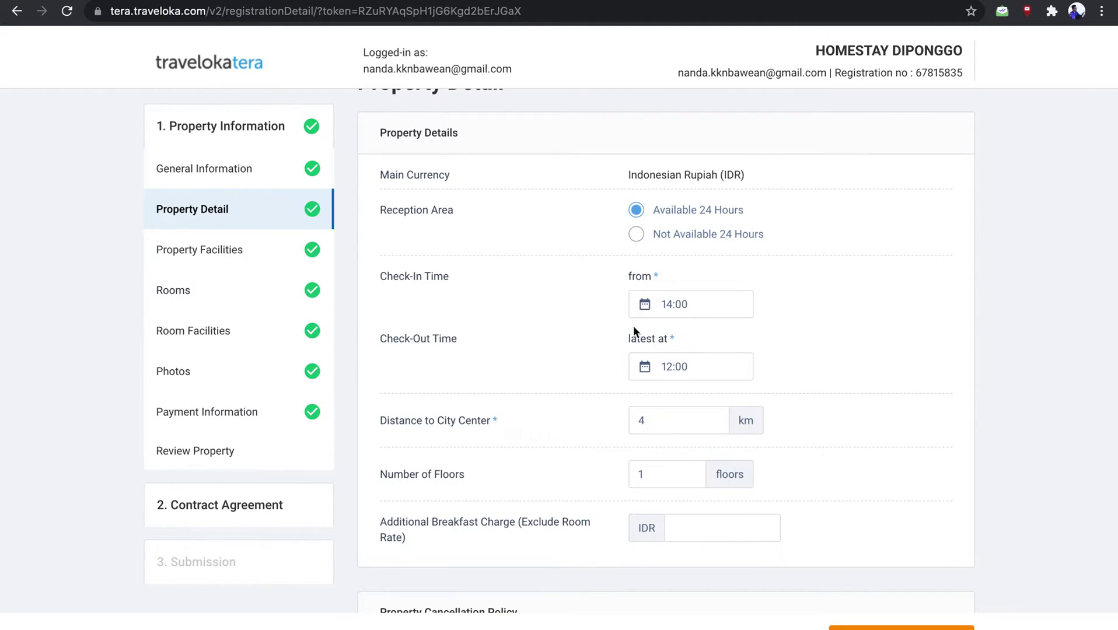
scroll(628, 347, down, 2)
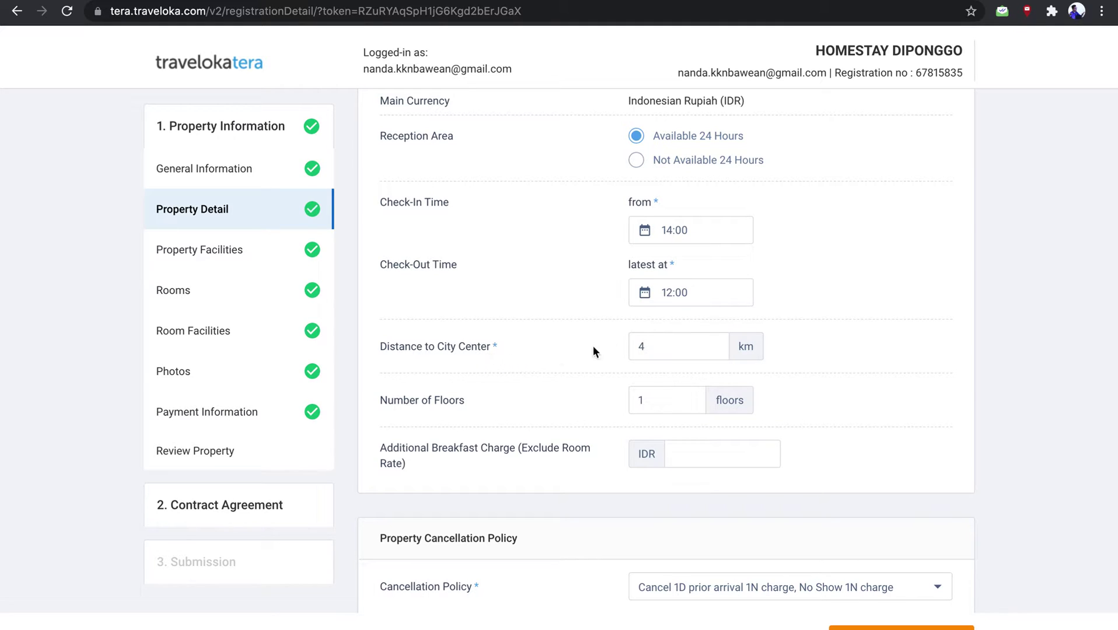
scroll(465, 423, down, 1)
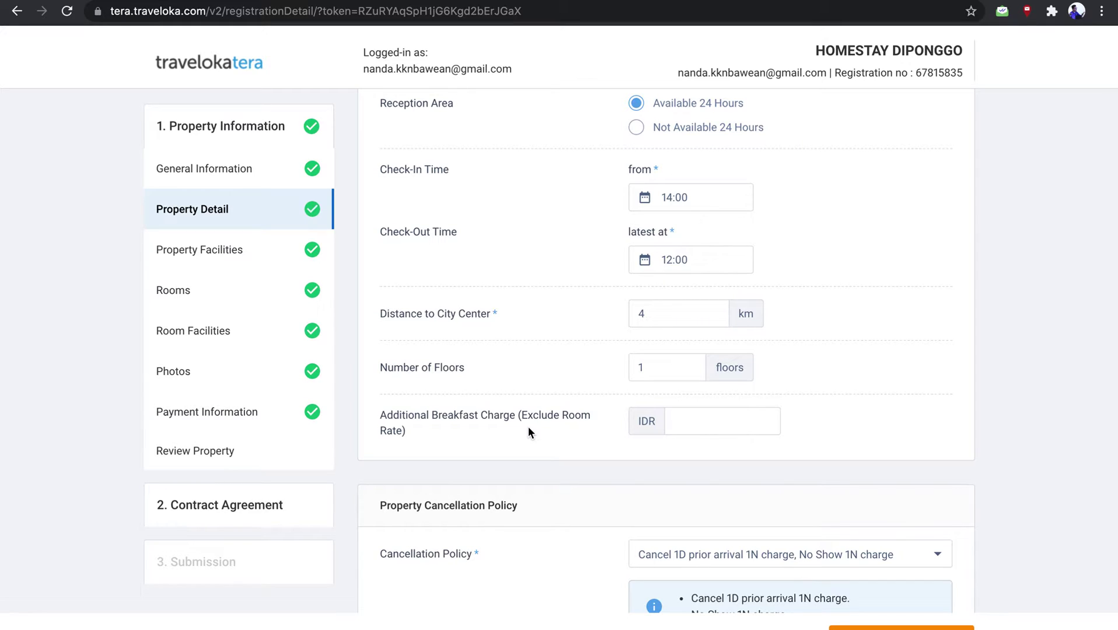
click(736, 421)
text(20.000)
click(874, 425)
scroll(875, 428, down, 1)
scroll(875, 426, down, 3)
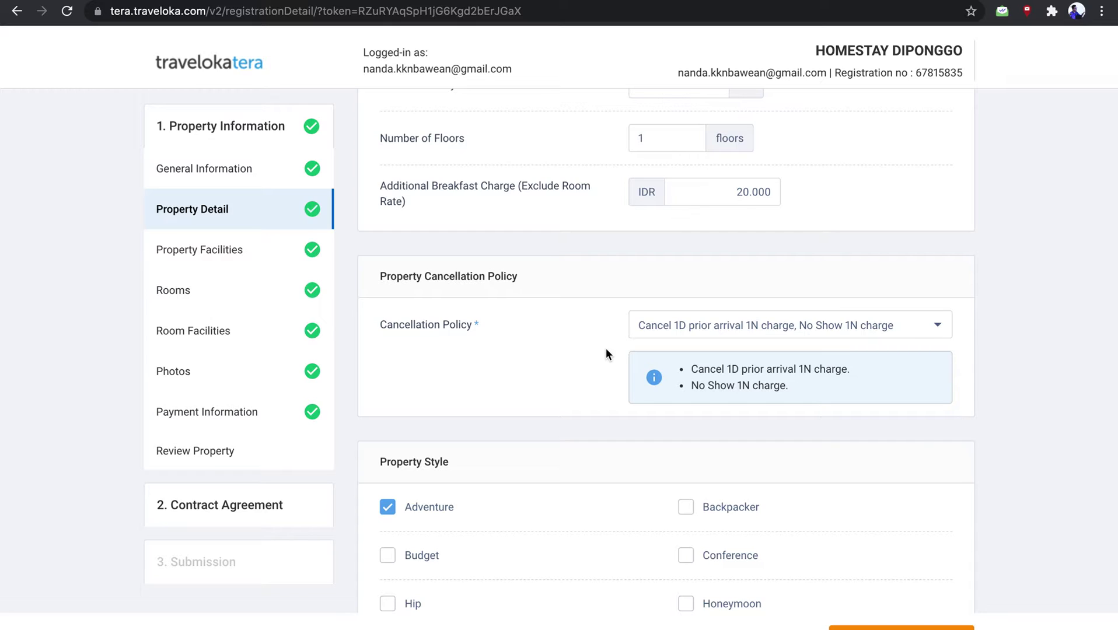
click(754, 318)
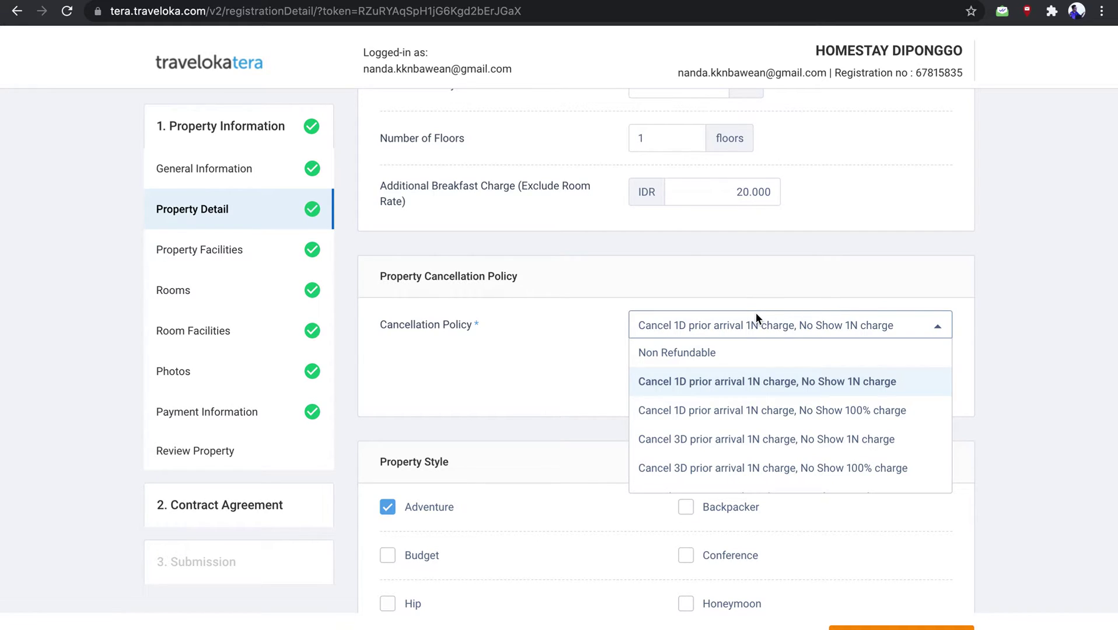
click(756, 318)
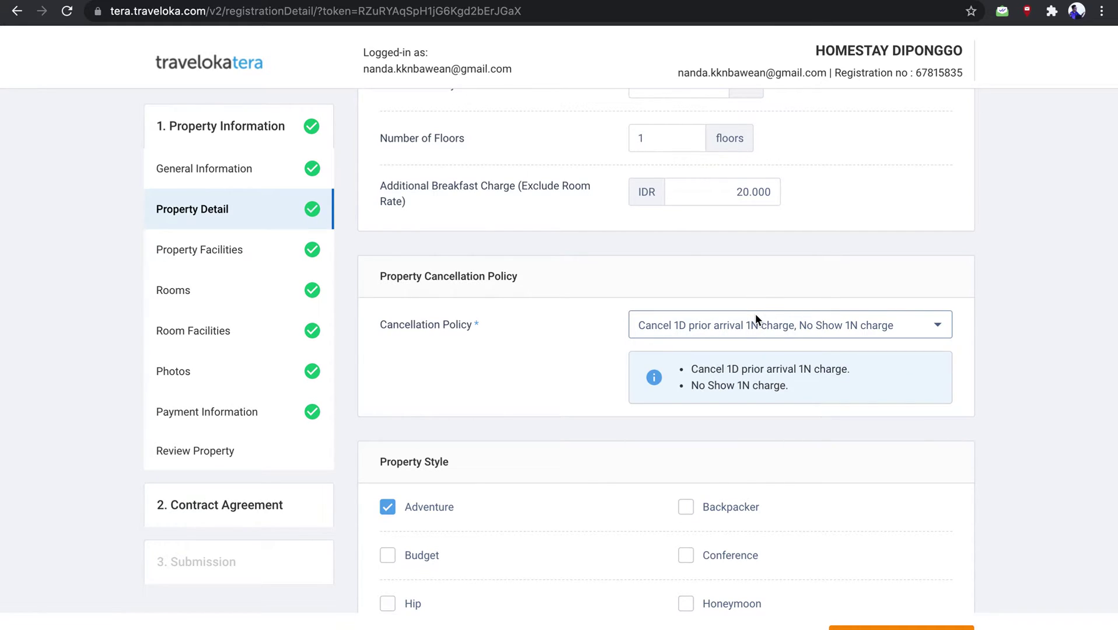
scroll(756, 318, down, 4)
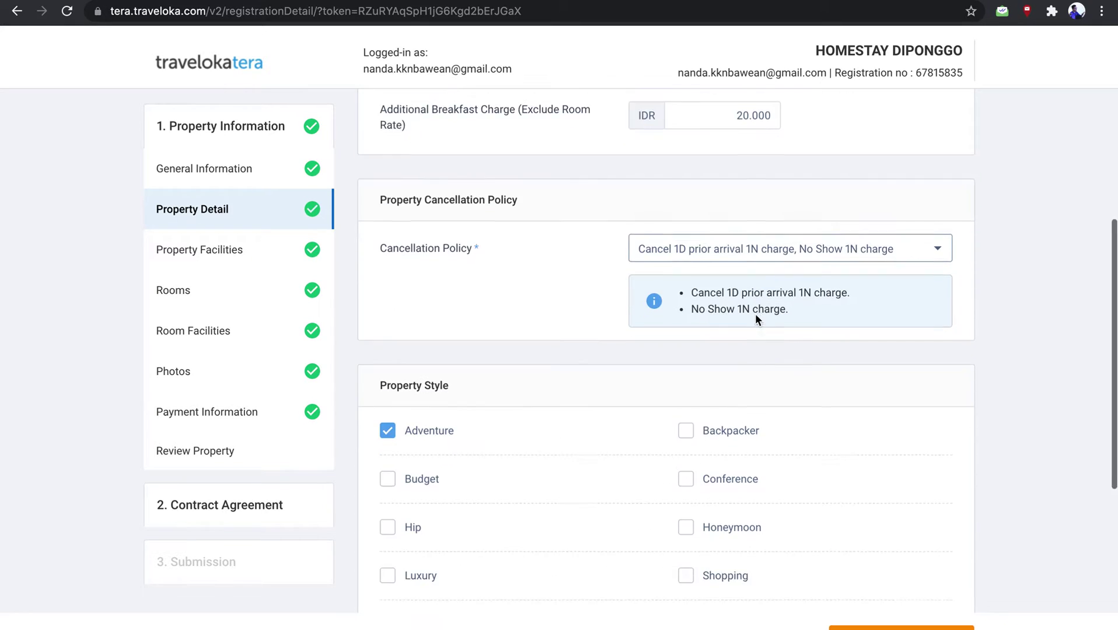
scroll(755, 314, down, 2)
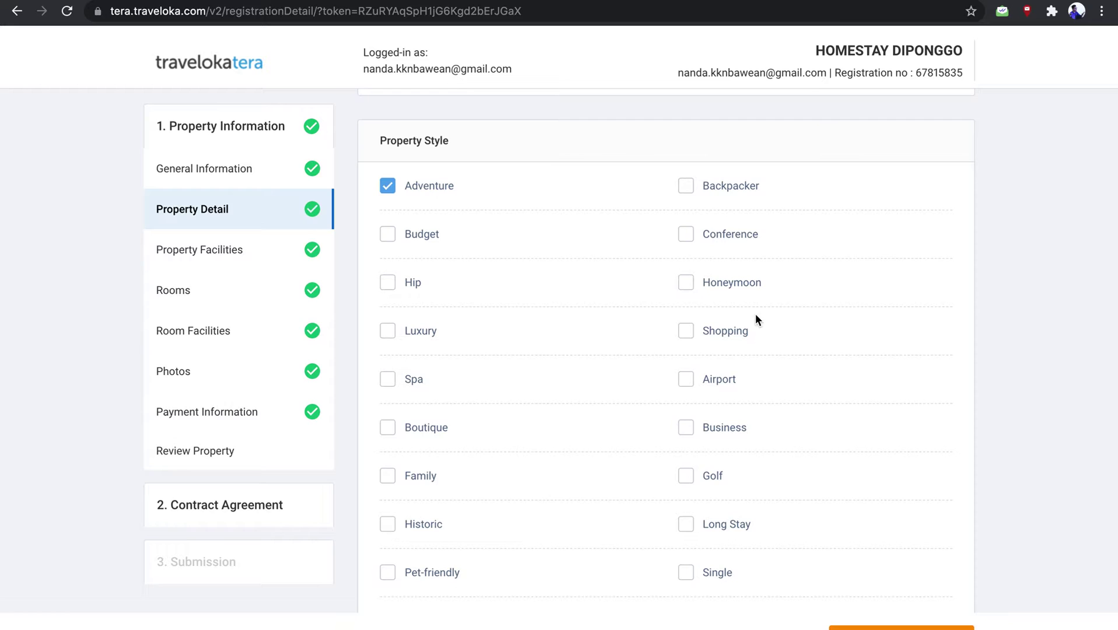
scroll(755, 314, down, 2)
scroll(755, 315, down, 1)
scroll(756, 314, up, 2)
scroll(756, 315, down, 3)
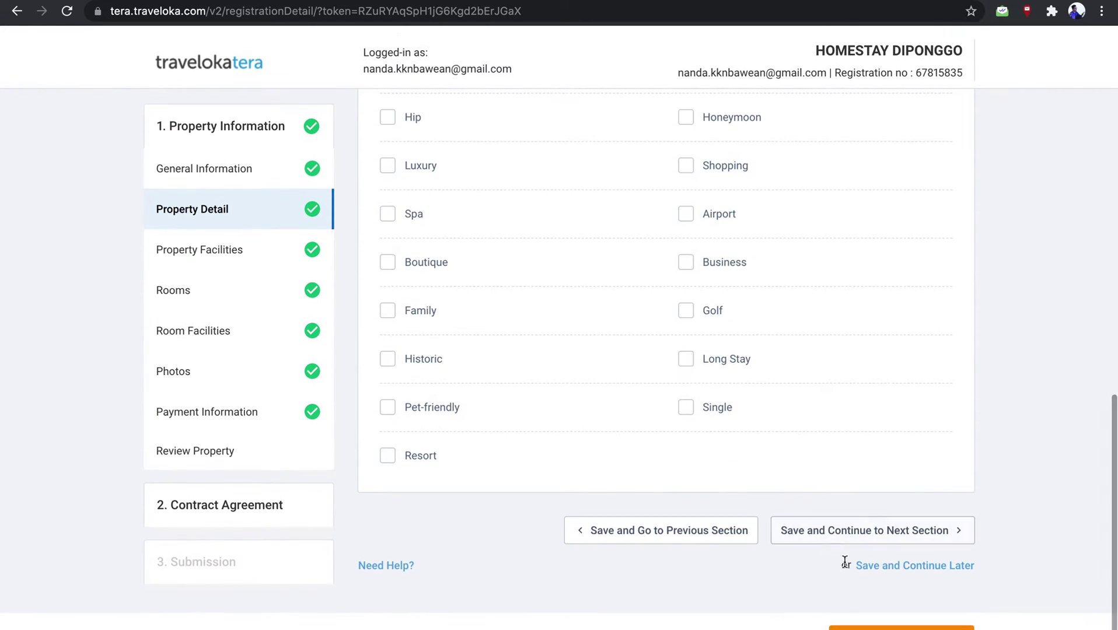
click(838, 538)
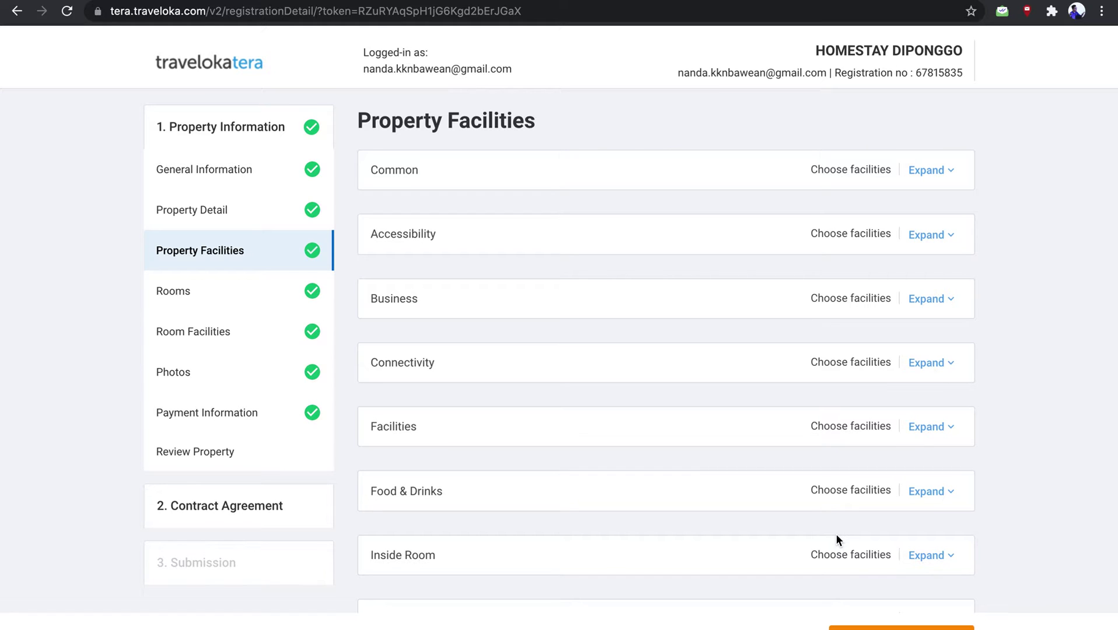
Tick Parking Area and Room Service under Common, leaving parking not free
scroll(523, 231, down, 2)
scroll(524, 231, up, 2)
click(933, 171)
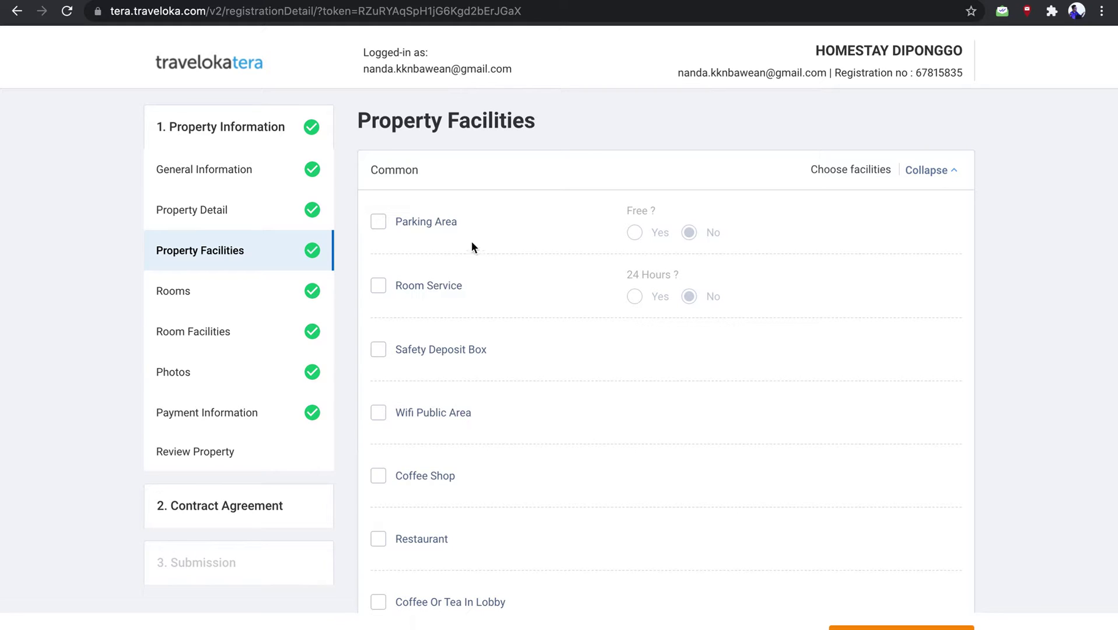
click(419, 225)
click(380, 287)
click(638, 236)
click(711, 235)
Collapse the Common group, then expand and collapse Accessibility without choosing anything
scroll(418, 324, down, 4)
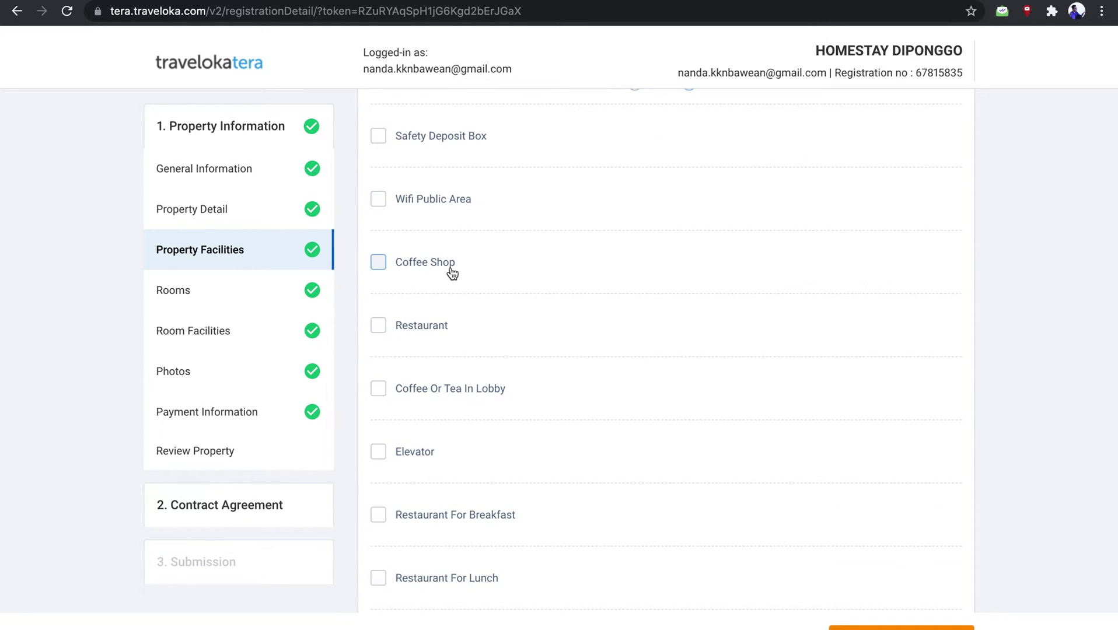
scroll(451, 333, down, 2)
scroll(451, 328, down, 3)
scroll(450, 327, up, 8)
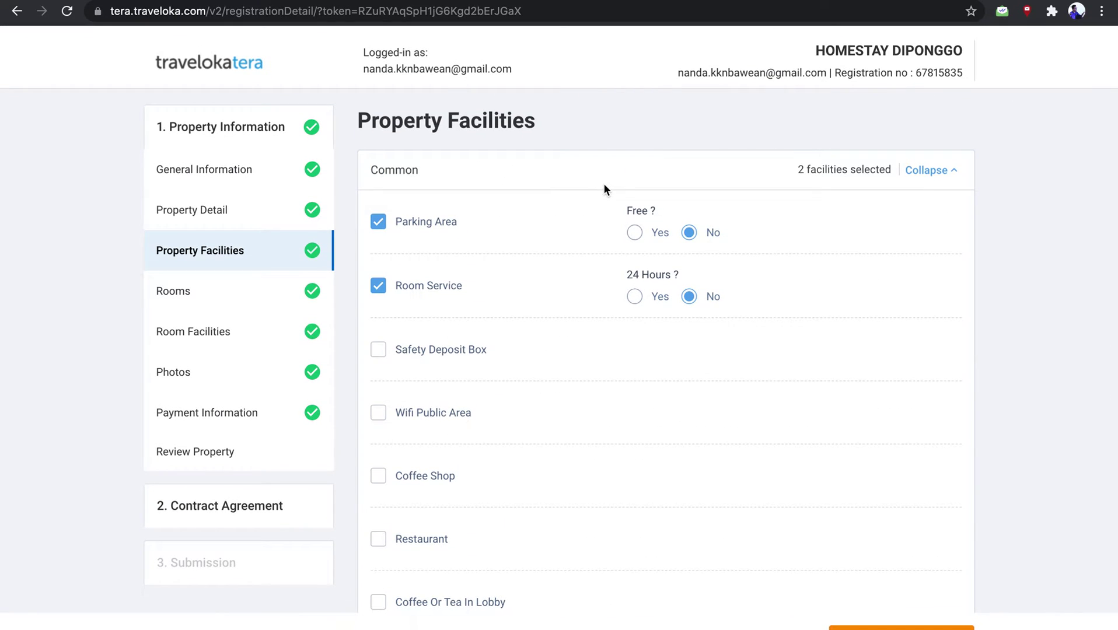
click(921, 176)
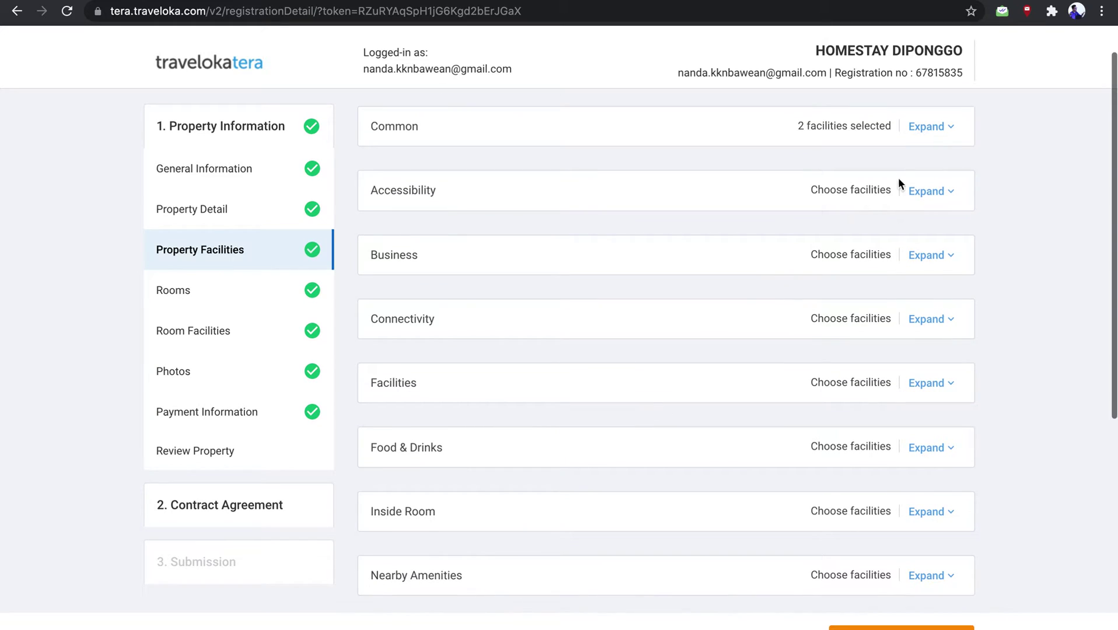
click(924, 191)
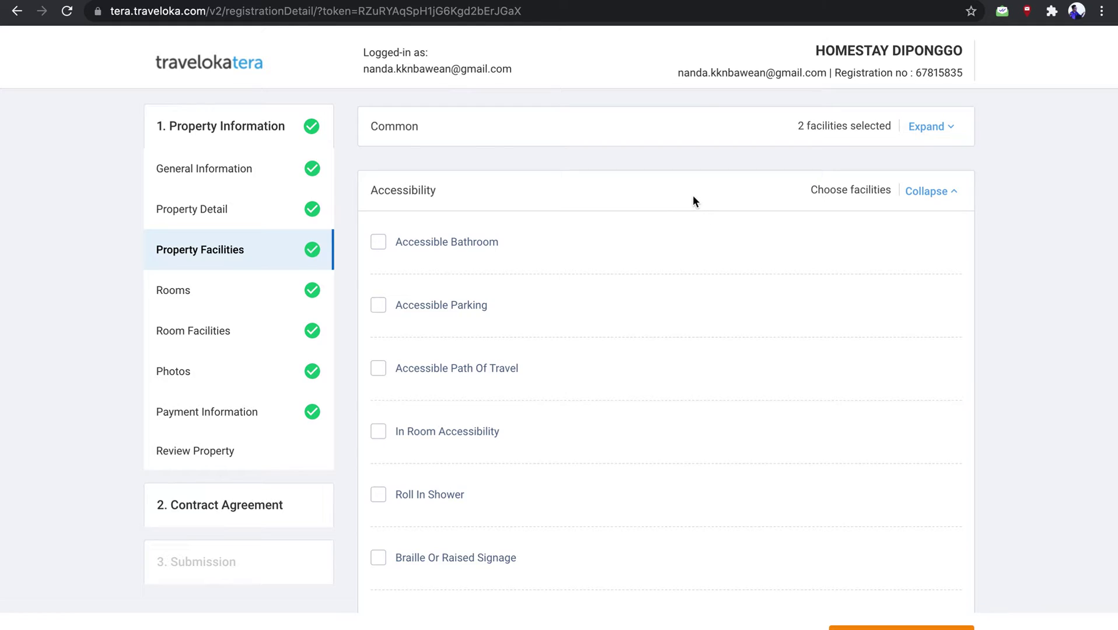
click(917, 191)
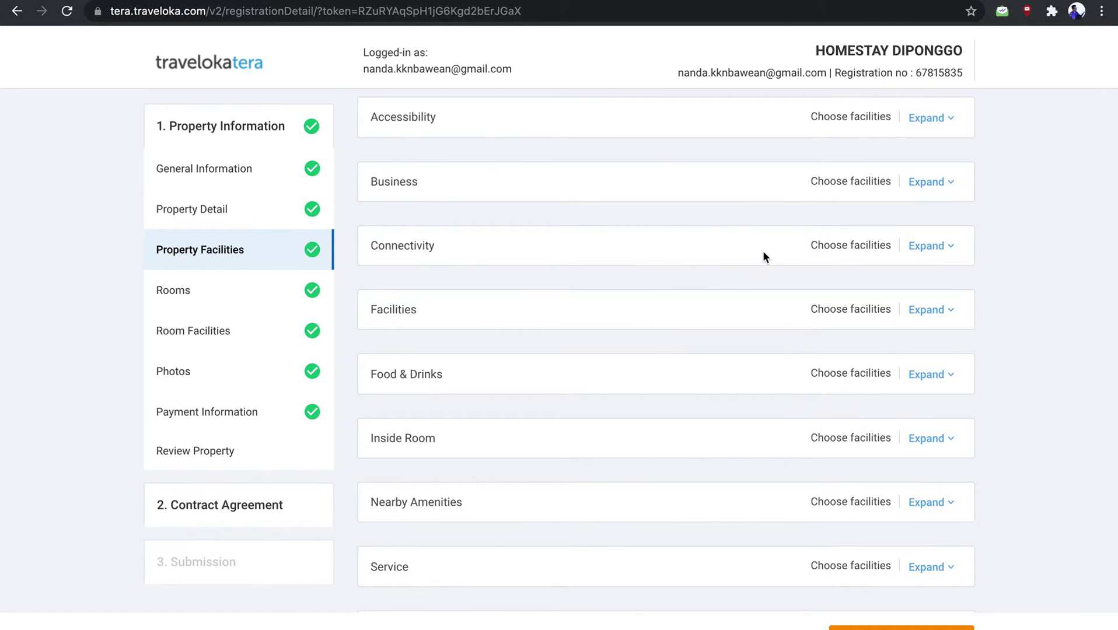
Add Wifi Free and Lan Internet Access under Connectivity
click(945, 247)
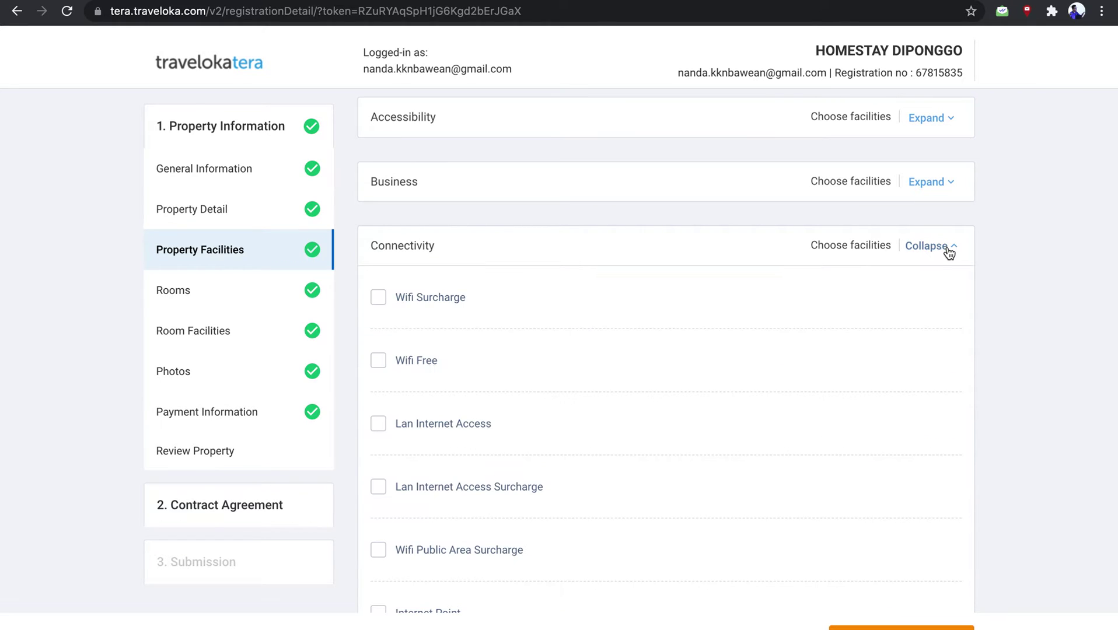
click(950, 254)
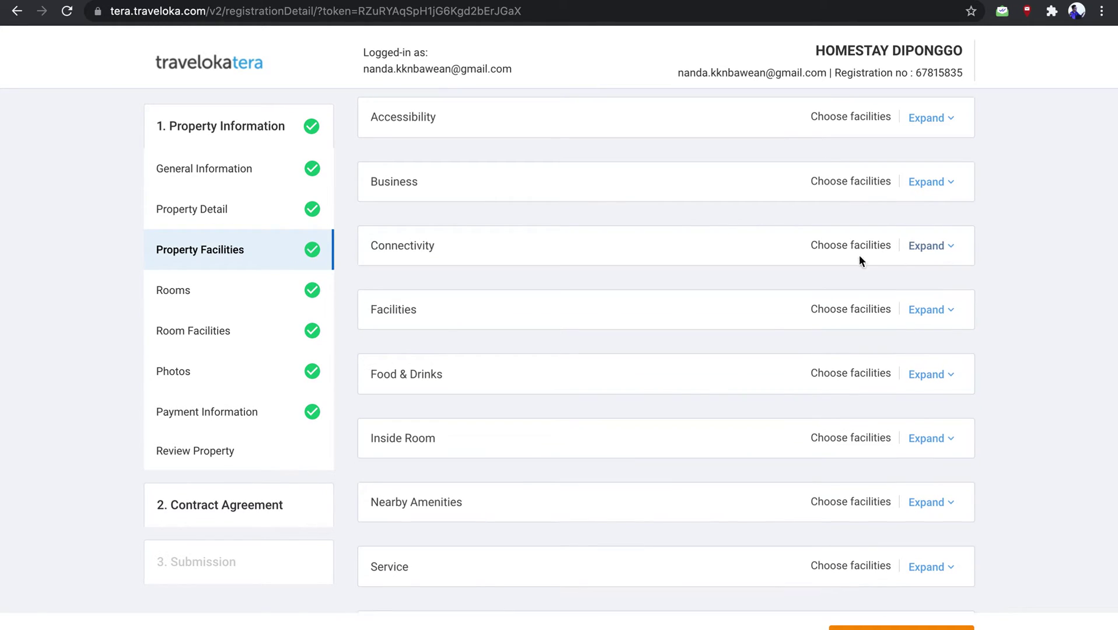
click(929, 251)
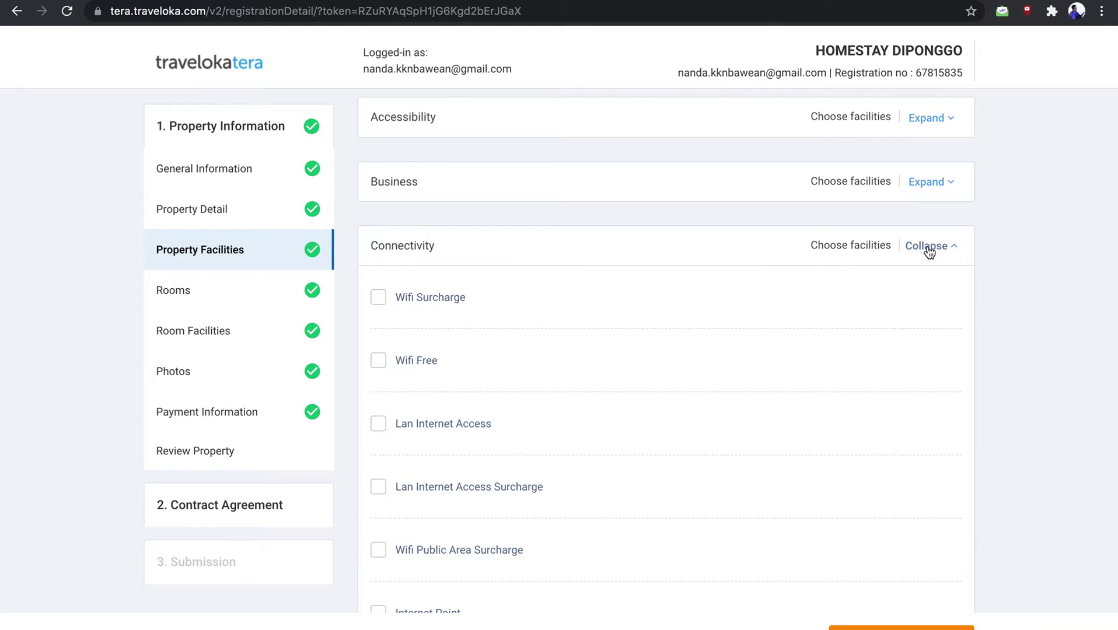
click(379, 361)
click(378, 431)
click(951, 248)
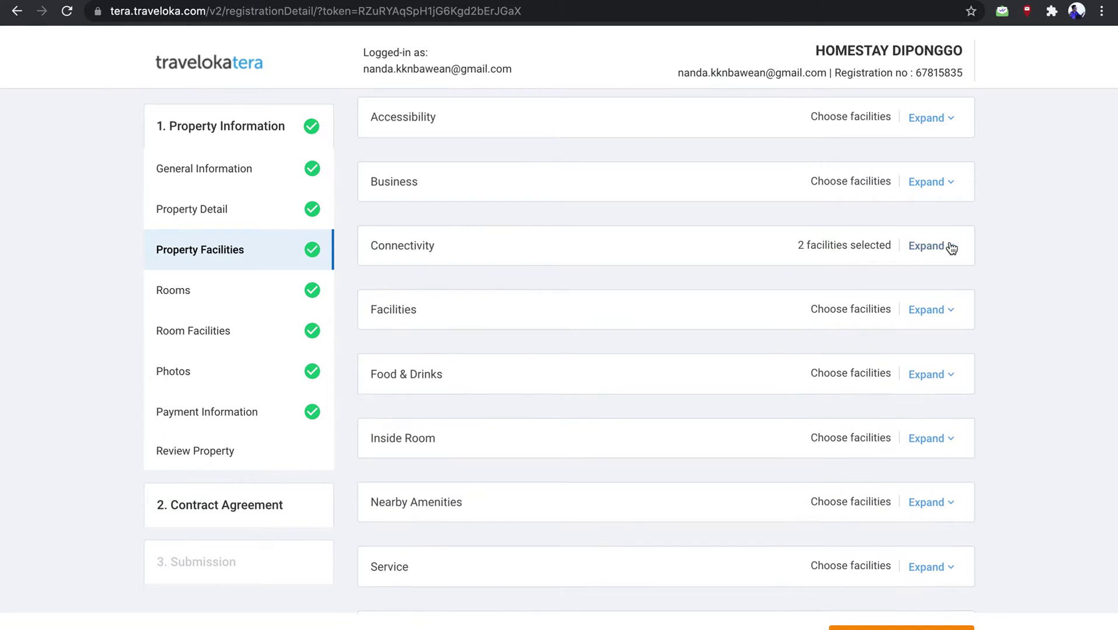
Browse the Business facility options and collapse them without selecting any
click(951, 183)
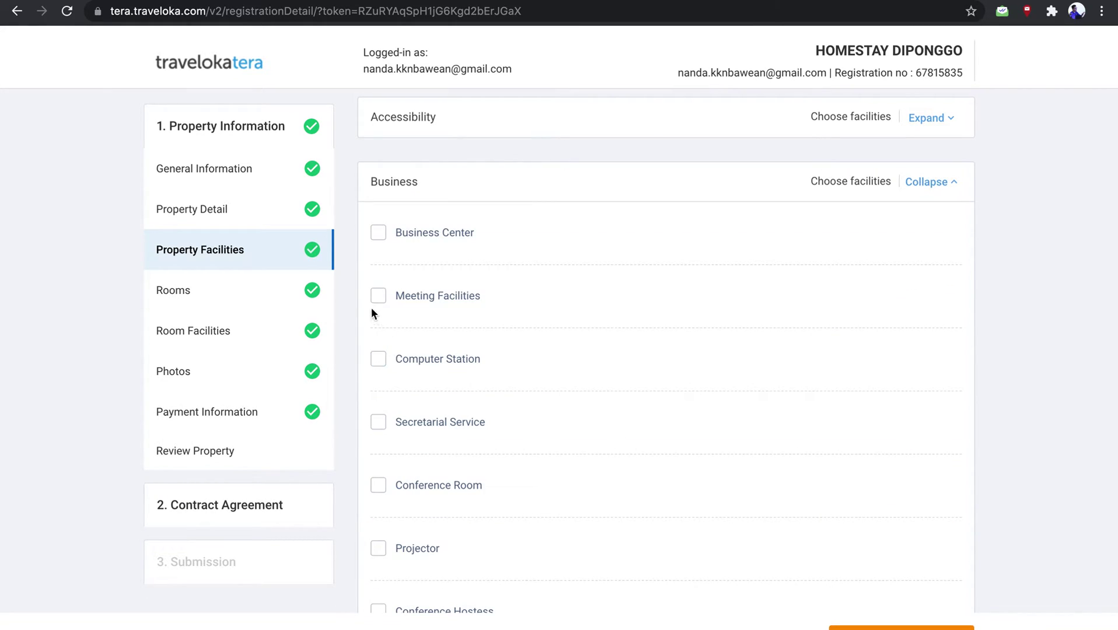
scroll(408, 442, down, 1)
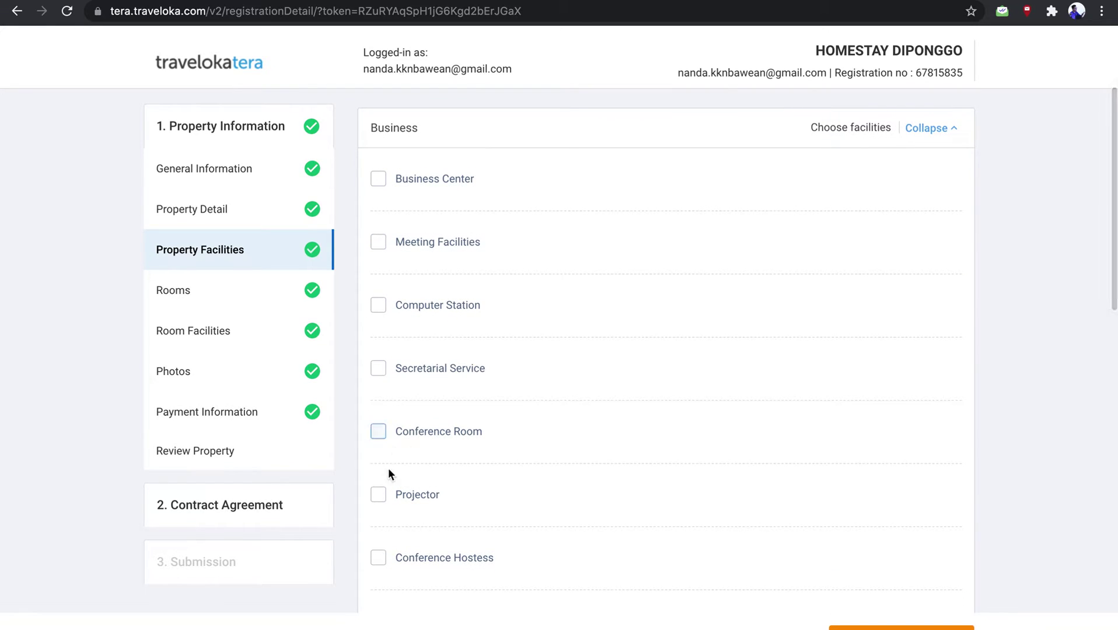
scroll(384, 555, down, 1)
scroll(386, 558, down, 6)
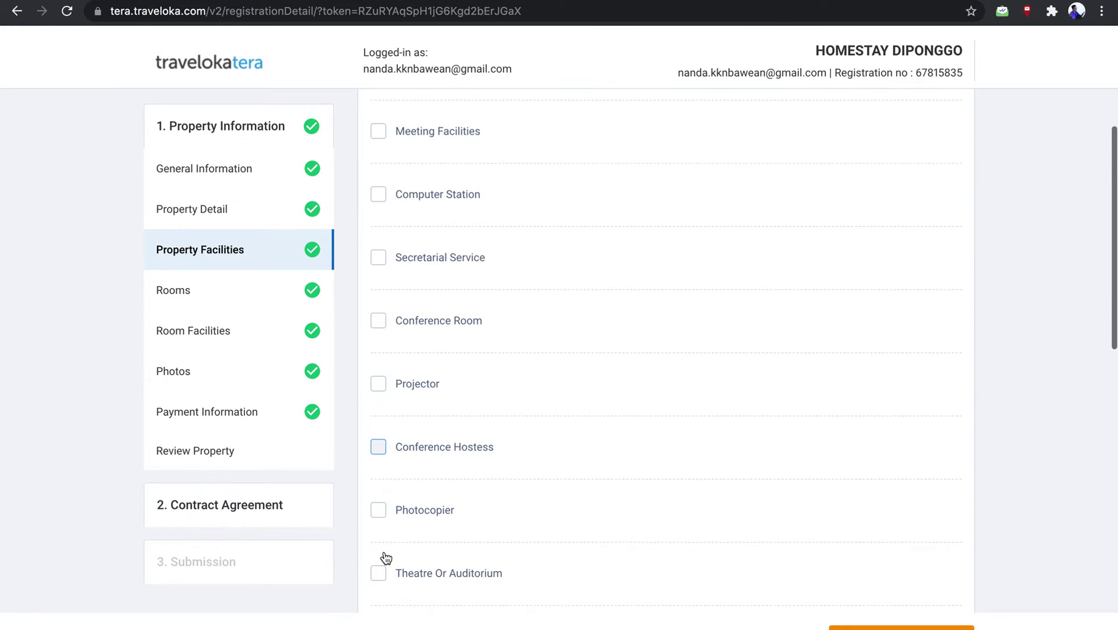
scroll(384, 552, up, 9)
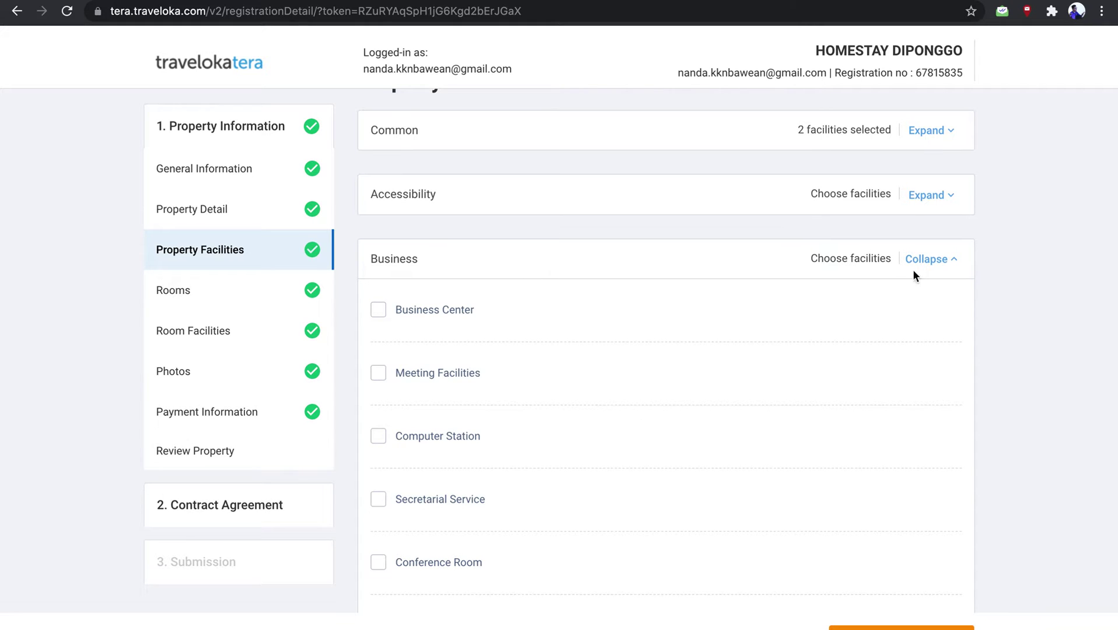
click(932, 263)
Add Smoking Area and Air Conditioning under the Facilities category
scroll(753, 379, down, 2)
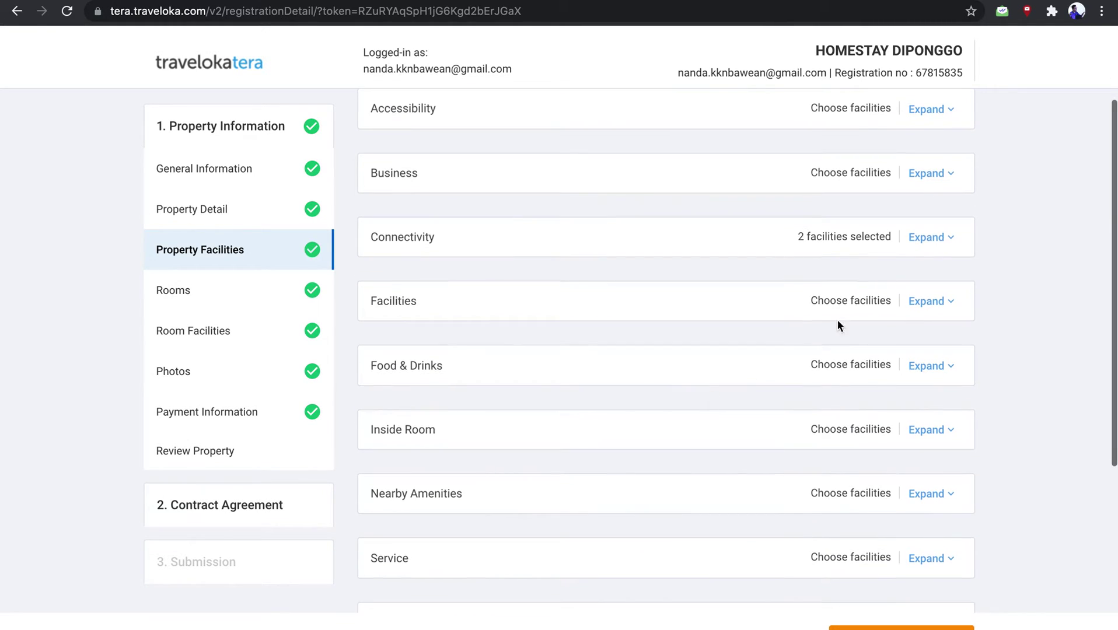
click(937, 297)
scroll(940, 301, down, 2)
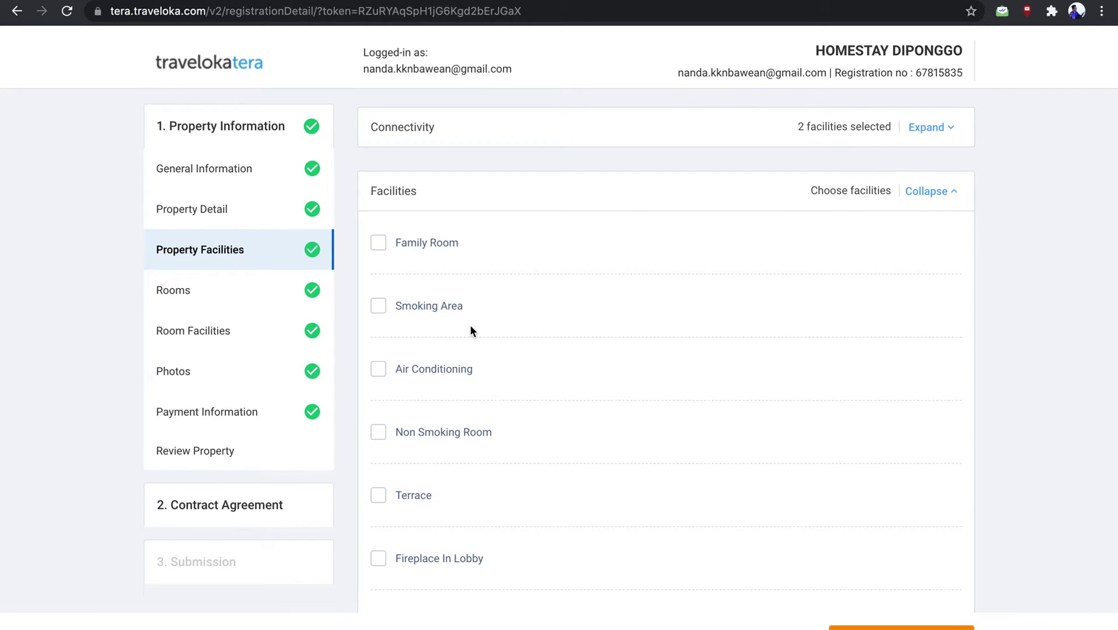
click(380, 306)
click(379, 369)
click(921, 185)
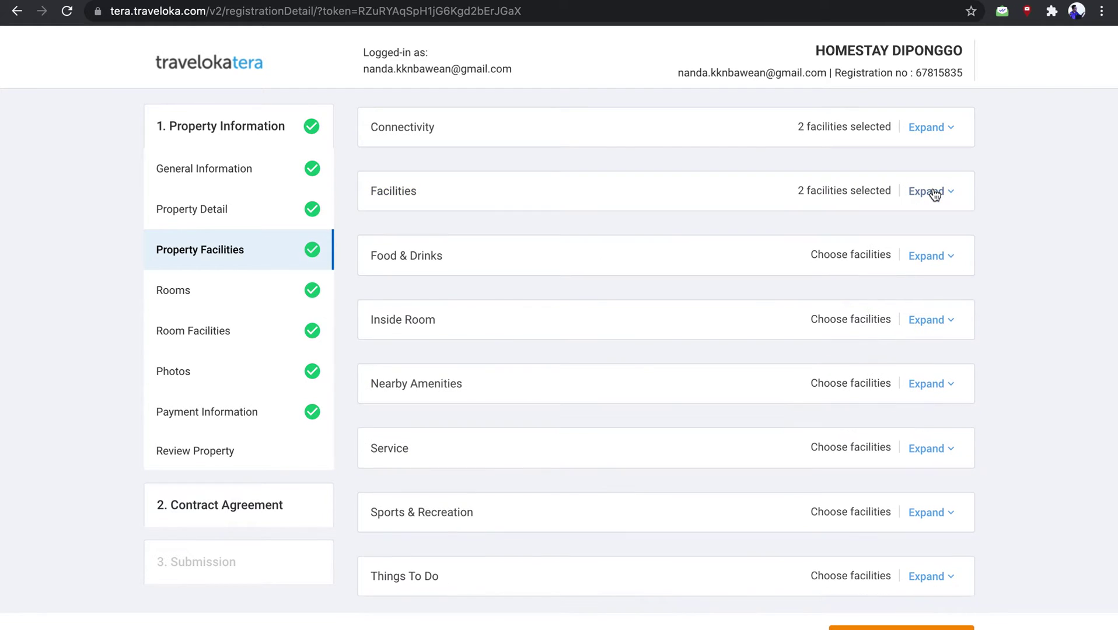
Look through Food & Drinks and Transportation facilities, adding nothing
scroll(921, 187, down, 2)
click(920, 185)
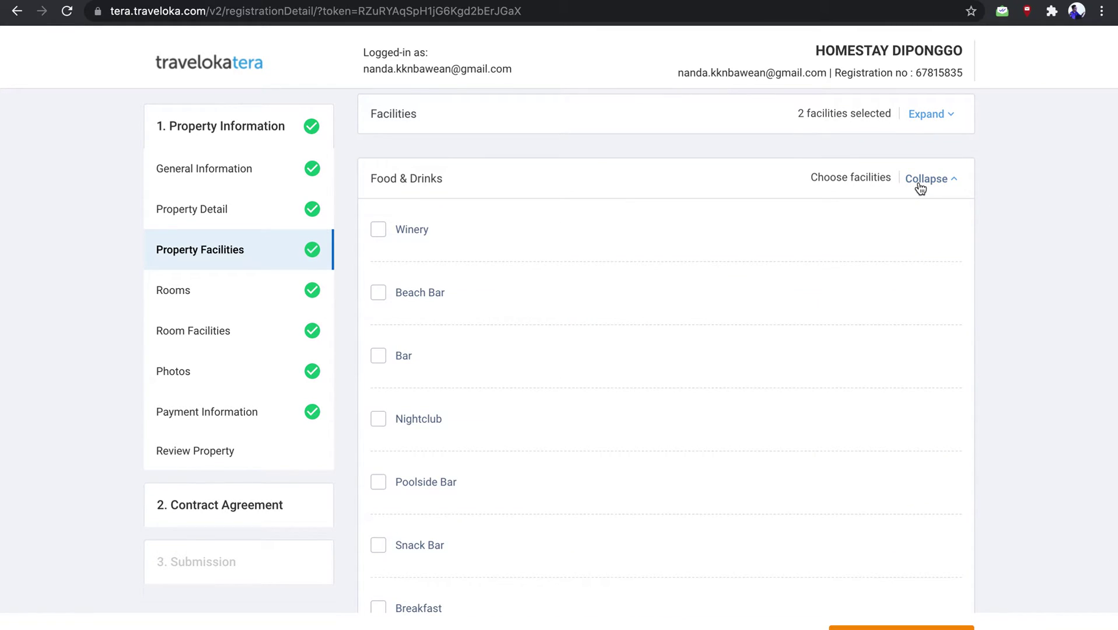
scroll(728, 475, down, 3)
scroll(728, 475, up, 1)
click(940, 146)
scroll(787, 371, down, 1)
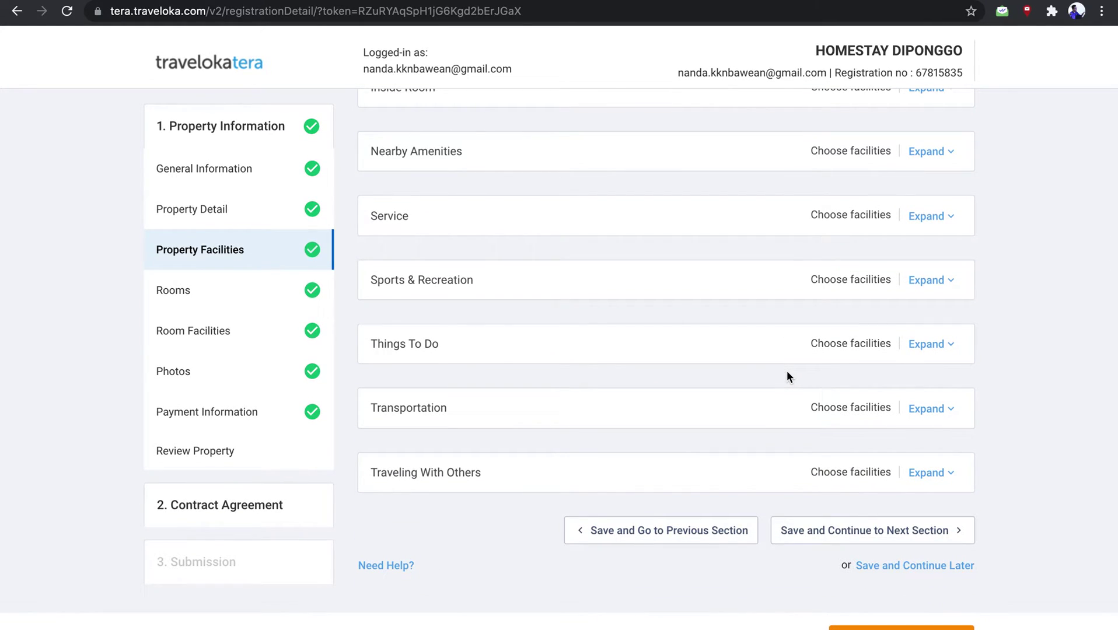
click(956, 409)
scroll(815, 444, down, 2)
scroll(816, 445, down, 10)
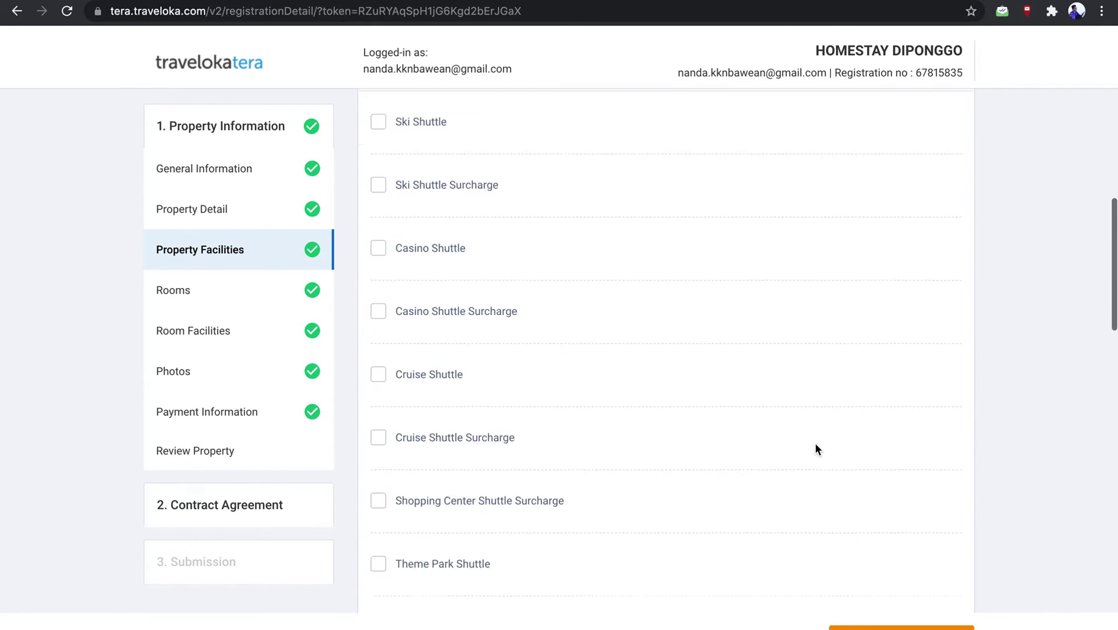
scroll(815, 444, up, 10)
click(949, 311)
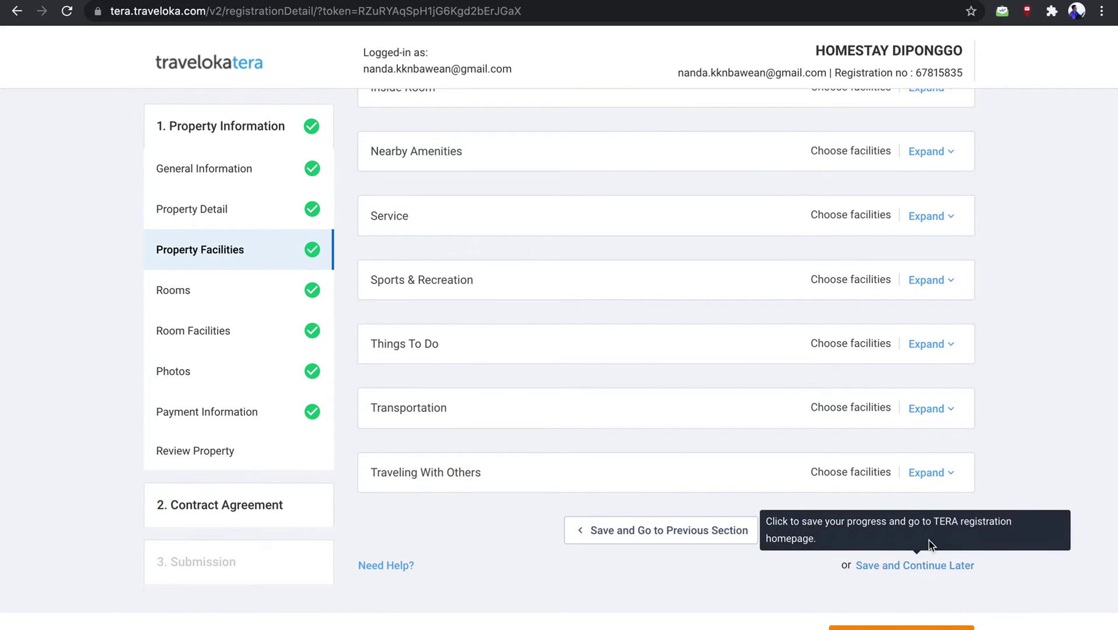
click(859, 531)
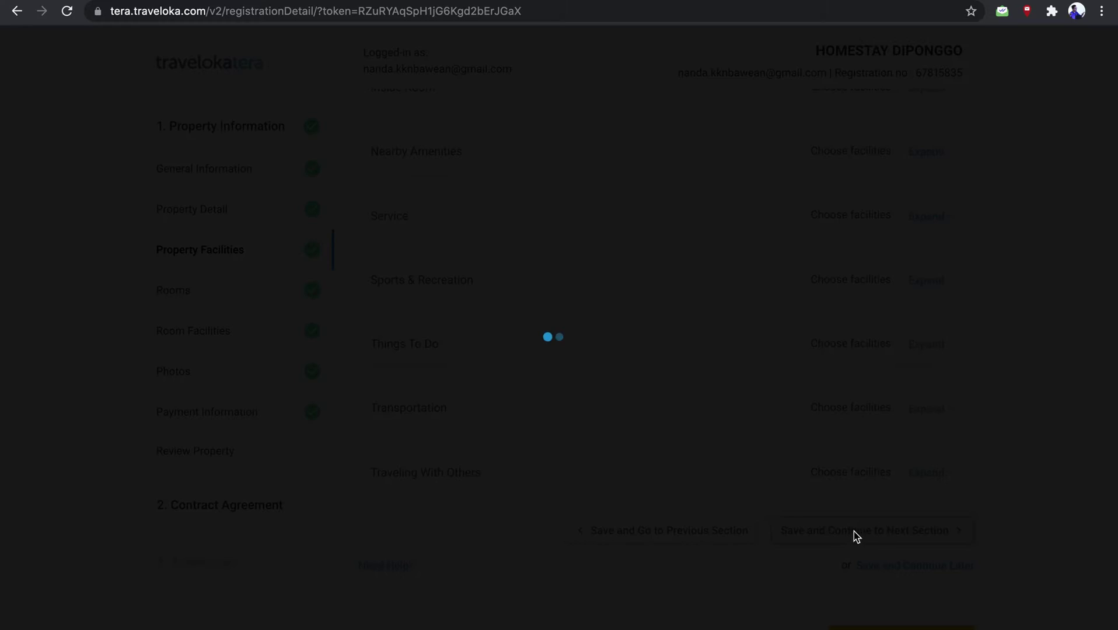
scroll(553, 416, down, 2)
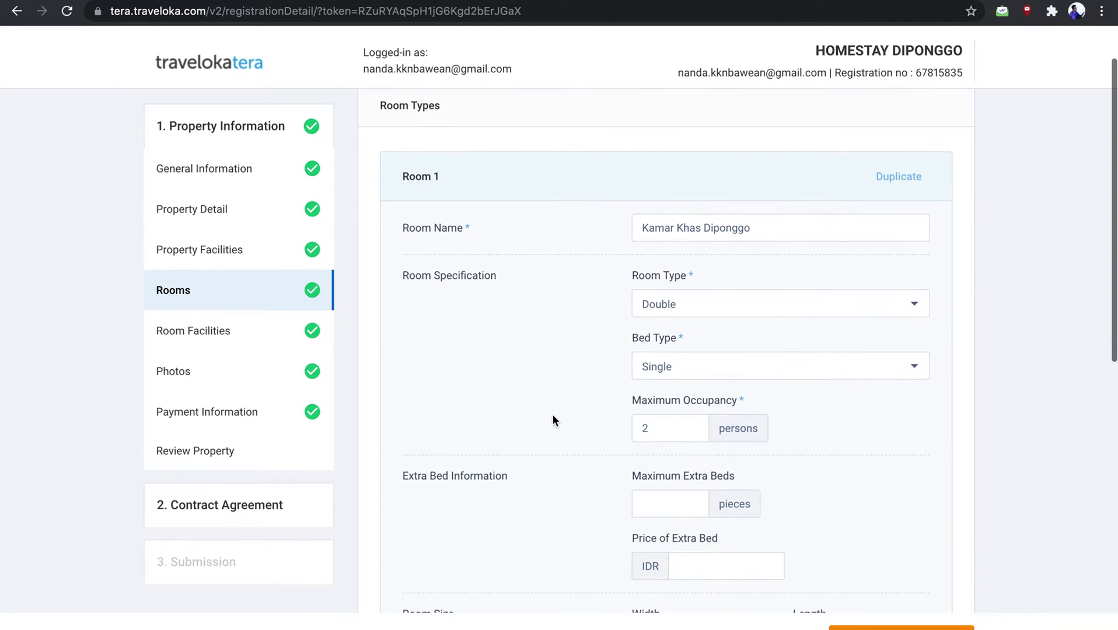
scroll(553, 419, down, 10)
scroll(554, 419, up, 12)
scroll(554, 420, down, 1)
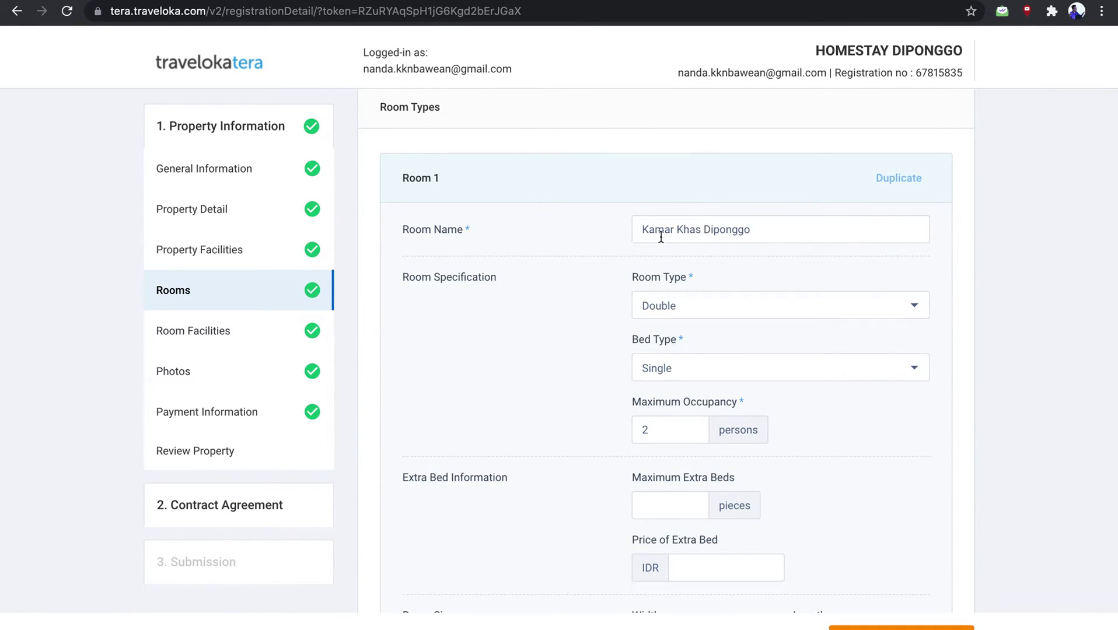
scroll(565, 342, down, 1)
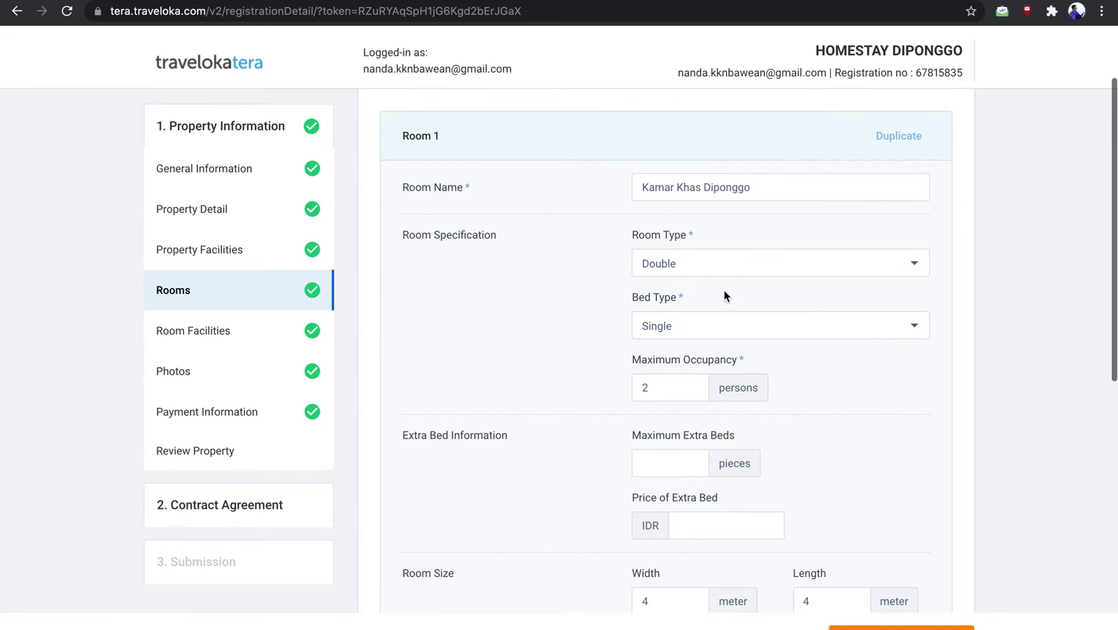
click(698, 264)
click(697, 263)
click(697, 263)
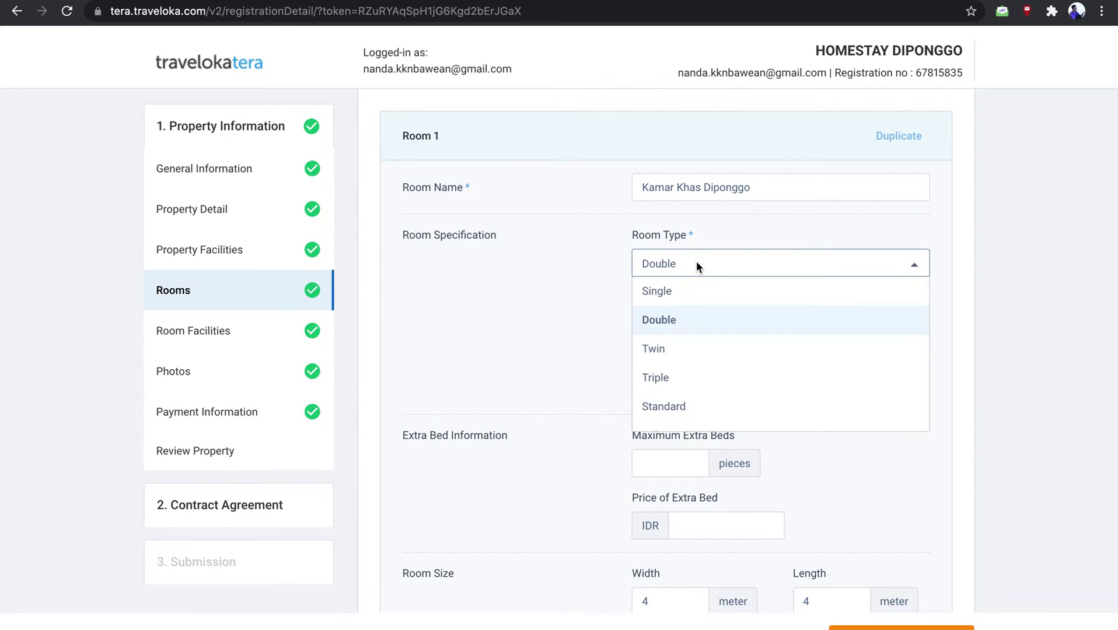
click(692, 320)
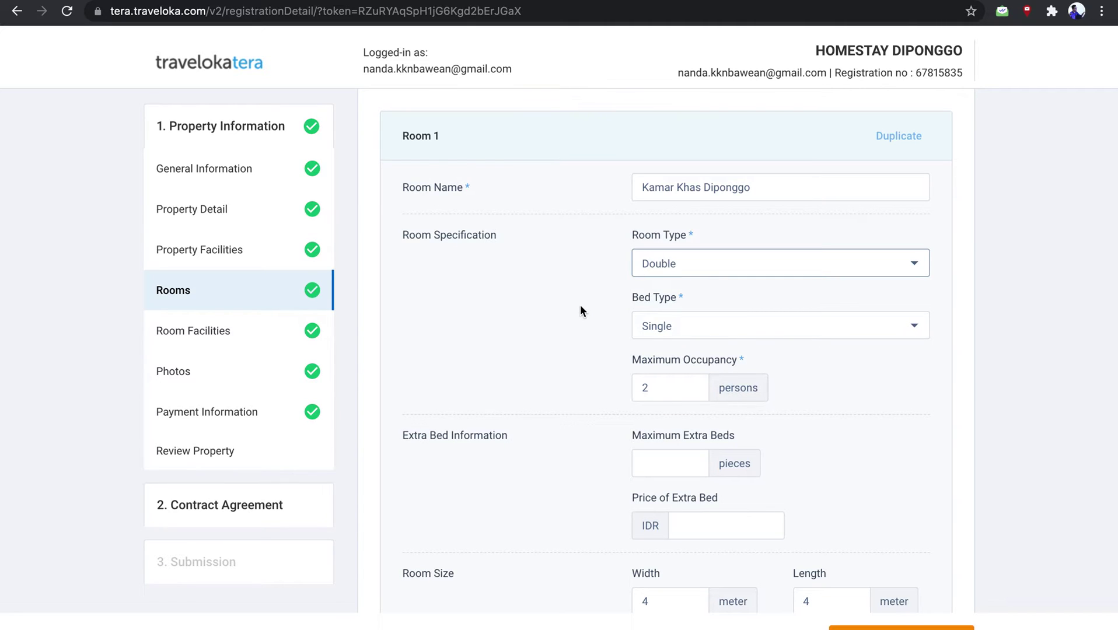
scroll(580, 305, down, 2)
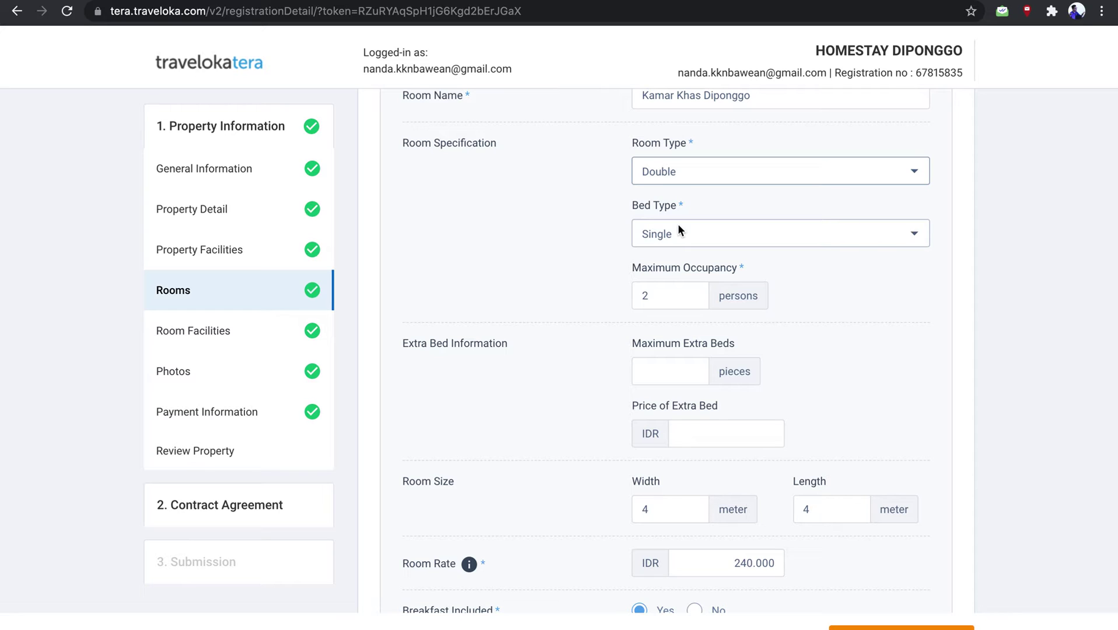
scroll(678, 227, down, 1)
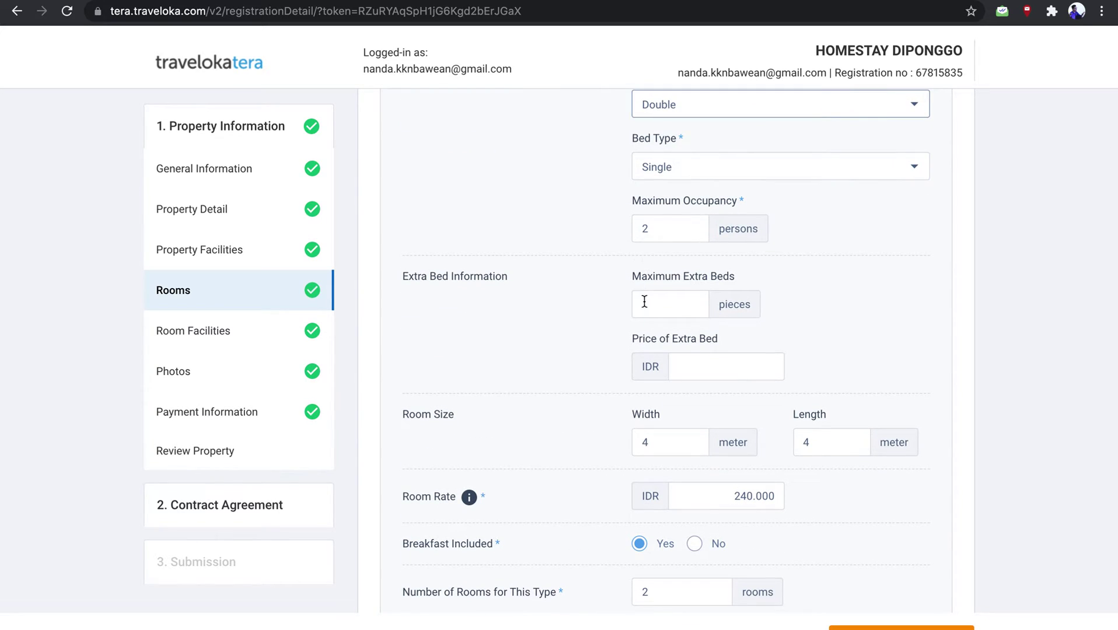
scroll(645, 301, down, 1)
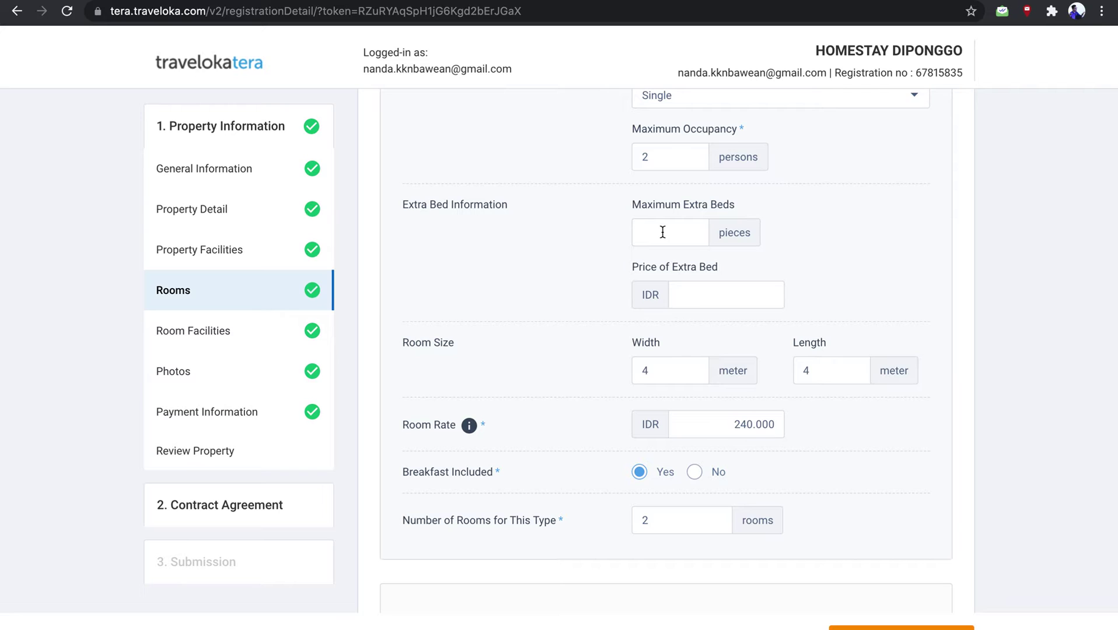
scroll(693, 323, down, 1)
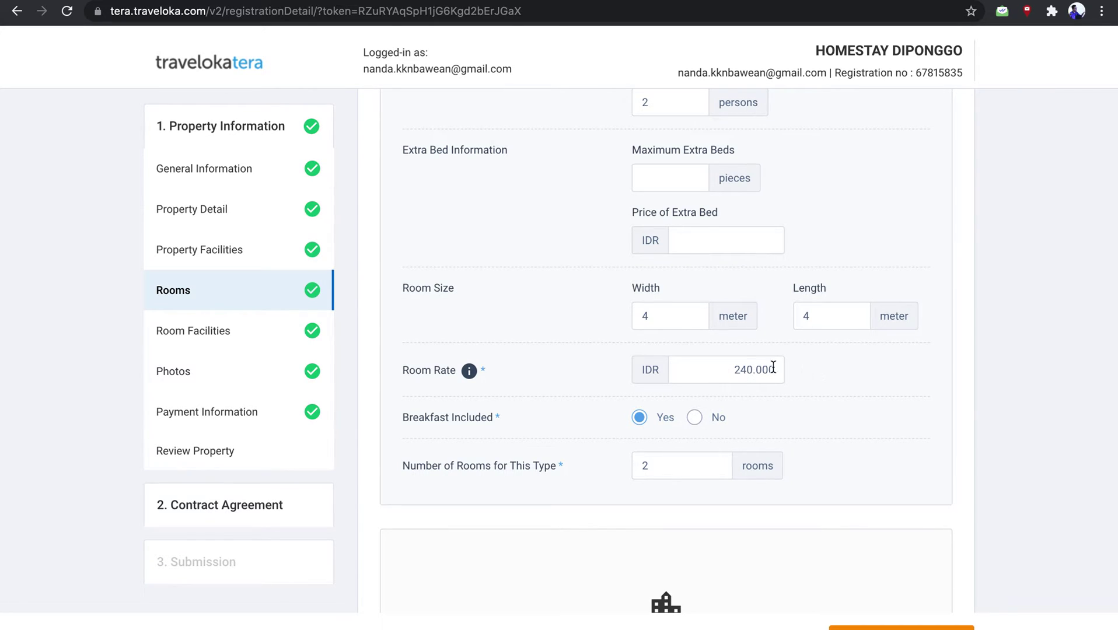
scroll(798, 430, down, 2)
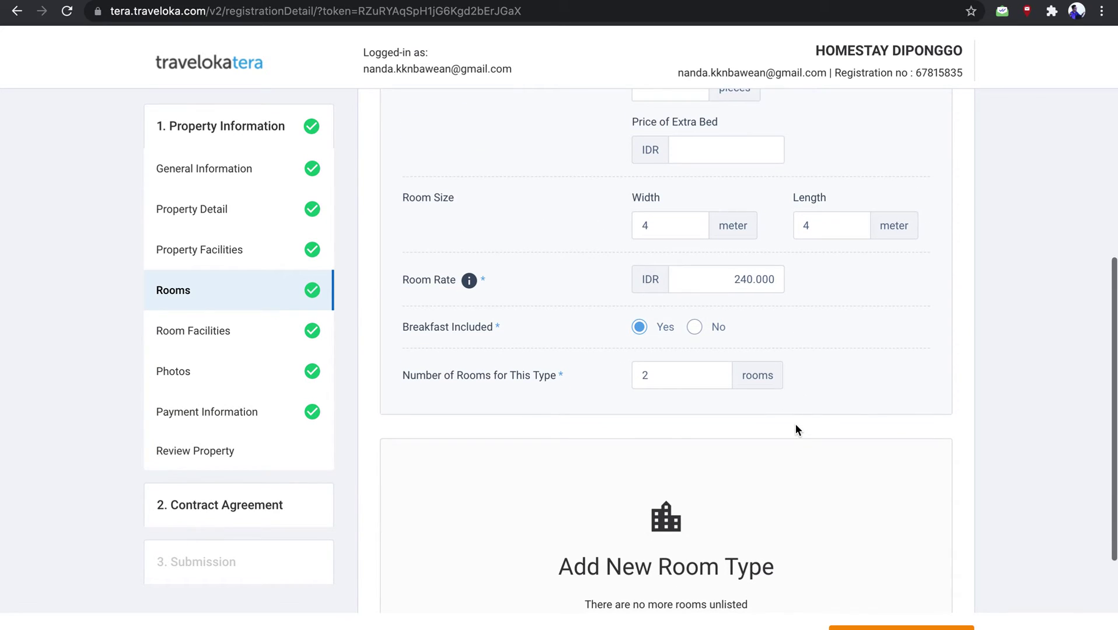
scroll(797, 426, down, 2)
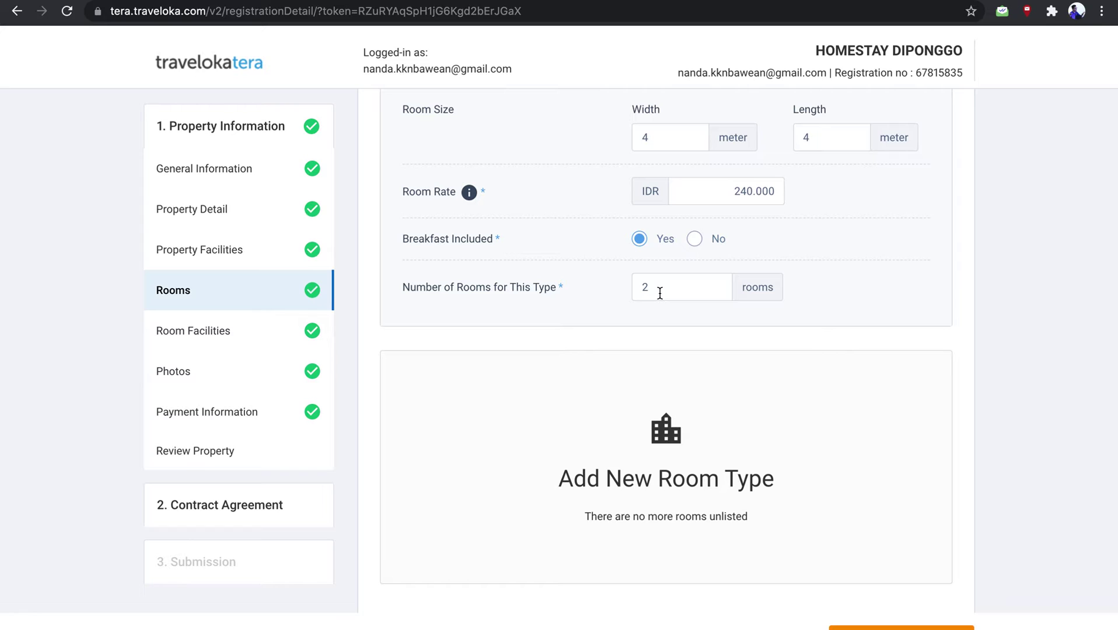
click(696, 239)
click(639, 240)
scroll(765, 280, down, 2)
scroll(765, 277, down, 1)
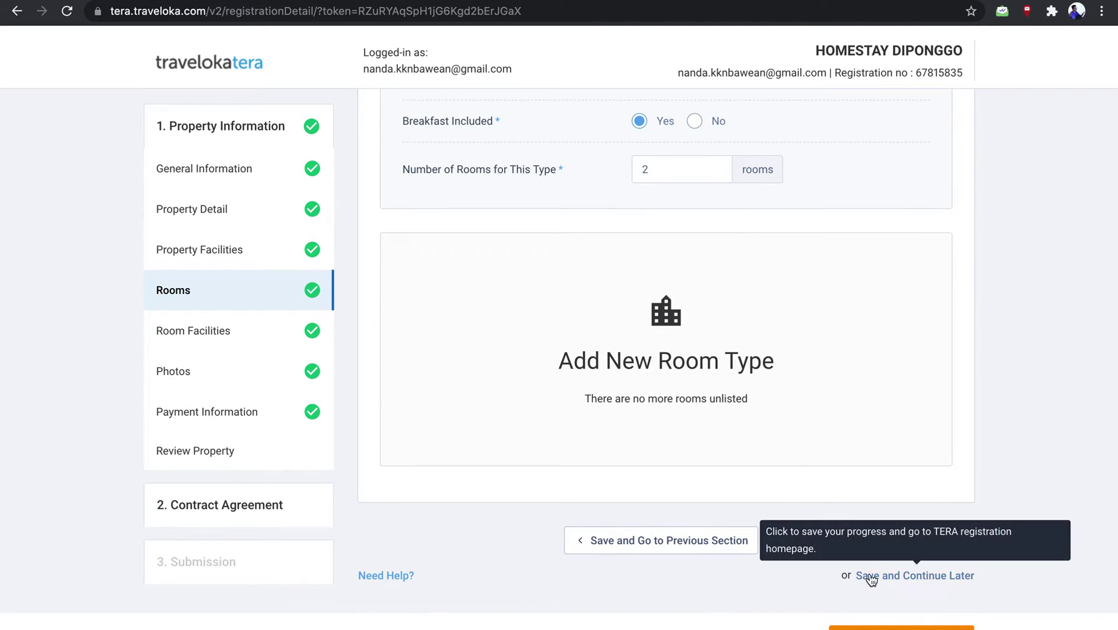
Save the rooms, then add Internet Access Wifi Charges Apply under Room & Laundry facilities
click(811, 540)
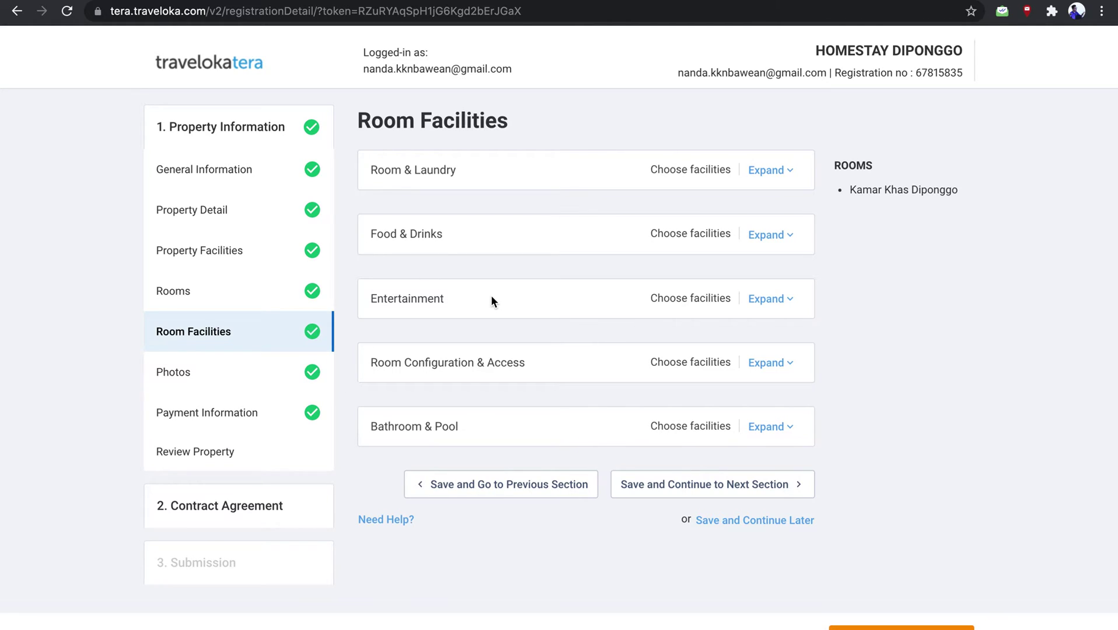
click(781, 172)
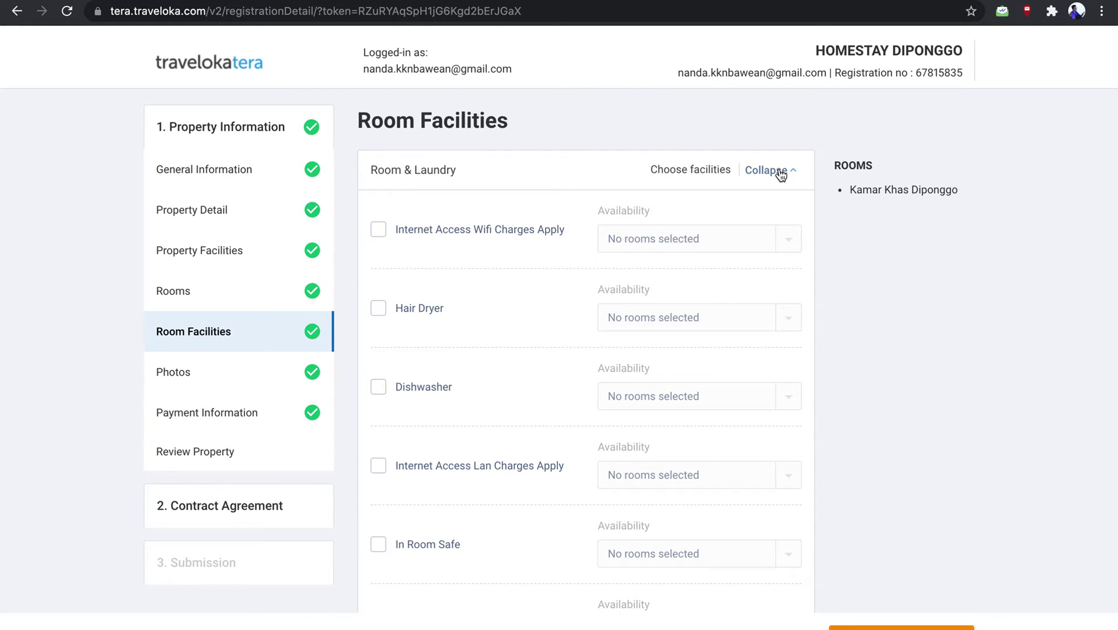
click(781, 173)
click(750, 172)
click(378, 230)
Make the Wifi facility available in Kamar Khas Diponggo and save the room facilities
click(683, 248)
click(782, 249)
click(784, 245)
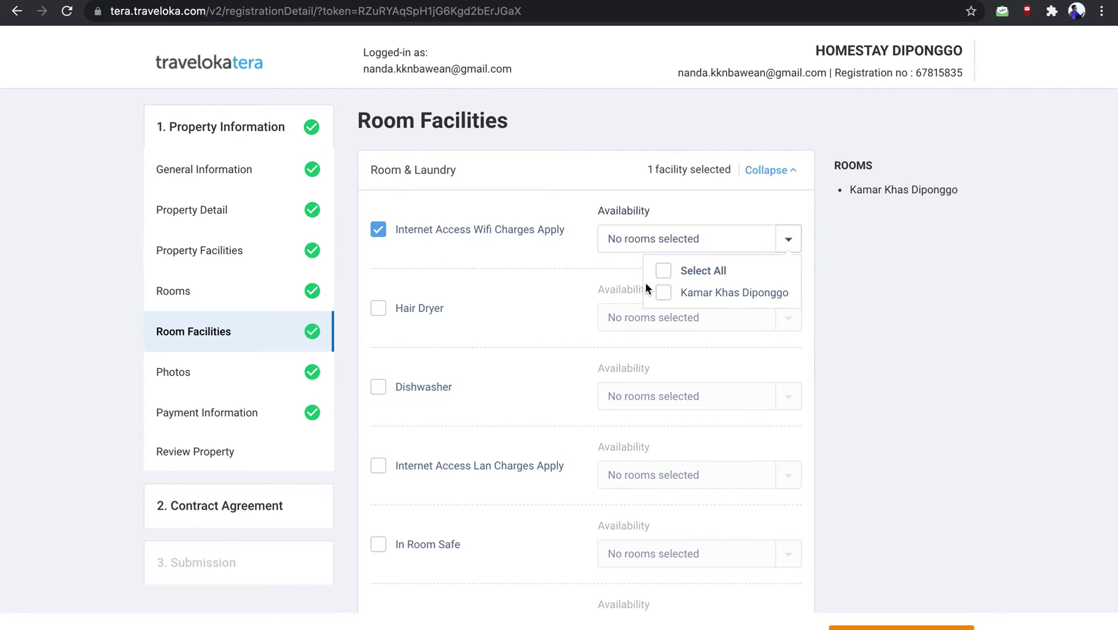
click(664, 292)
click(552, 259)
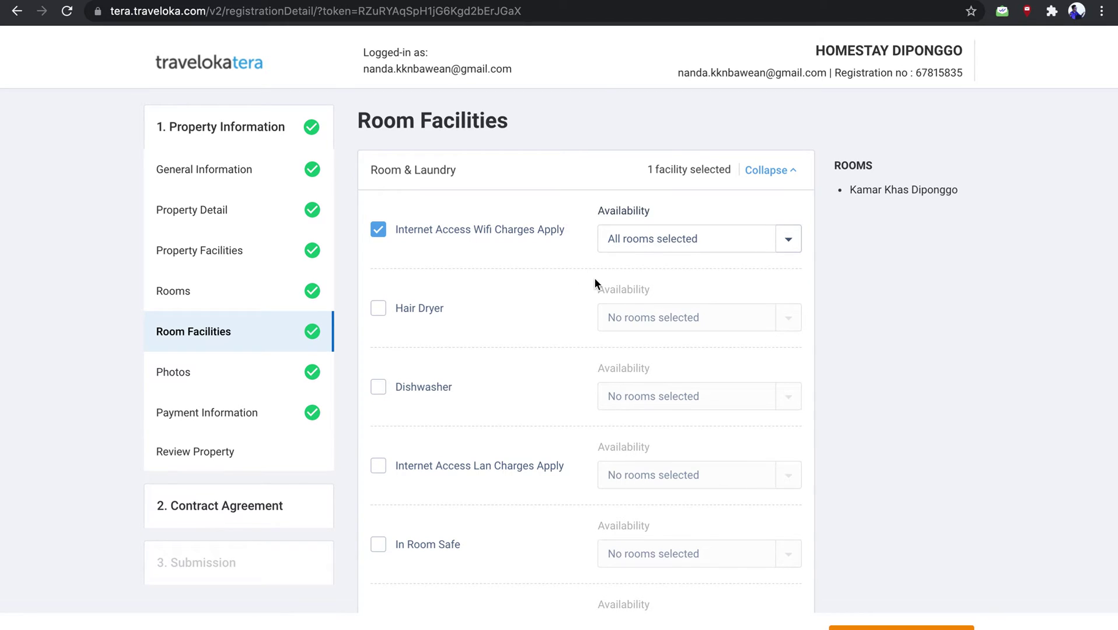
scroll(595, 279, down, 3)
scroll(595, 280, down, 3)
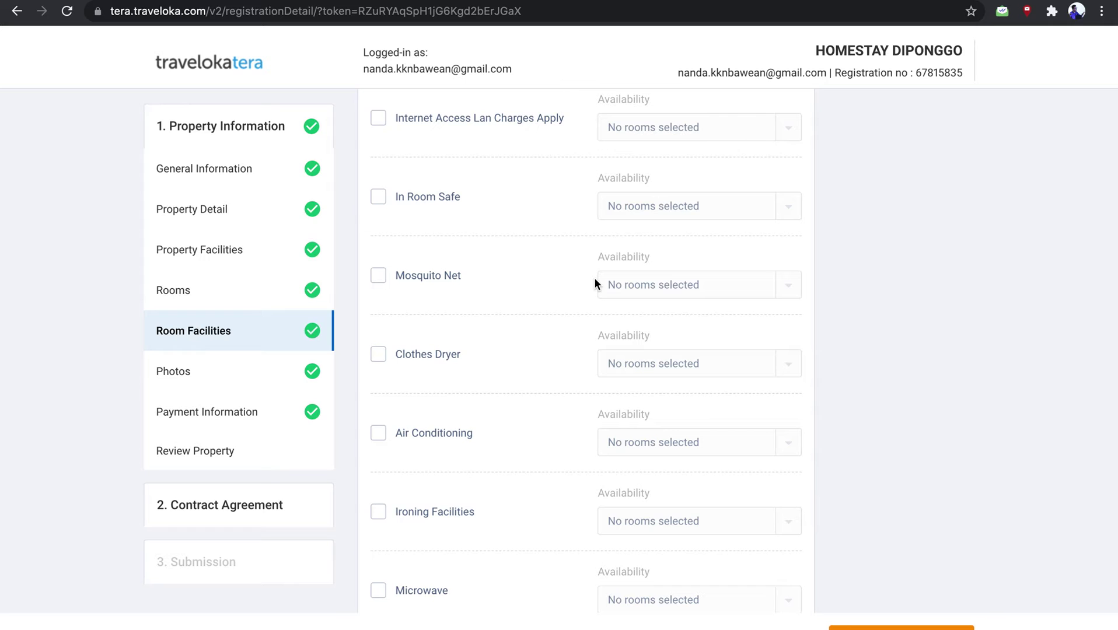
scroll(594, 277, down, 13)
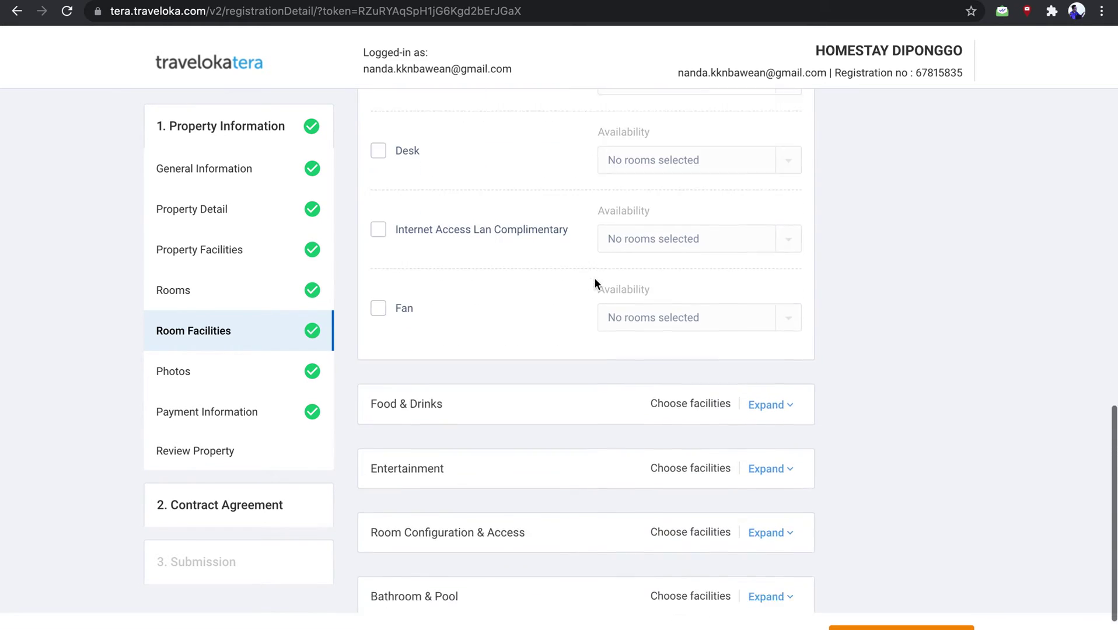
scroll(914, 541, down, 2)
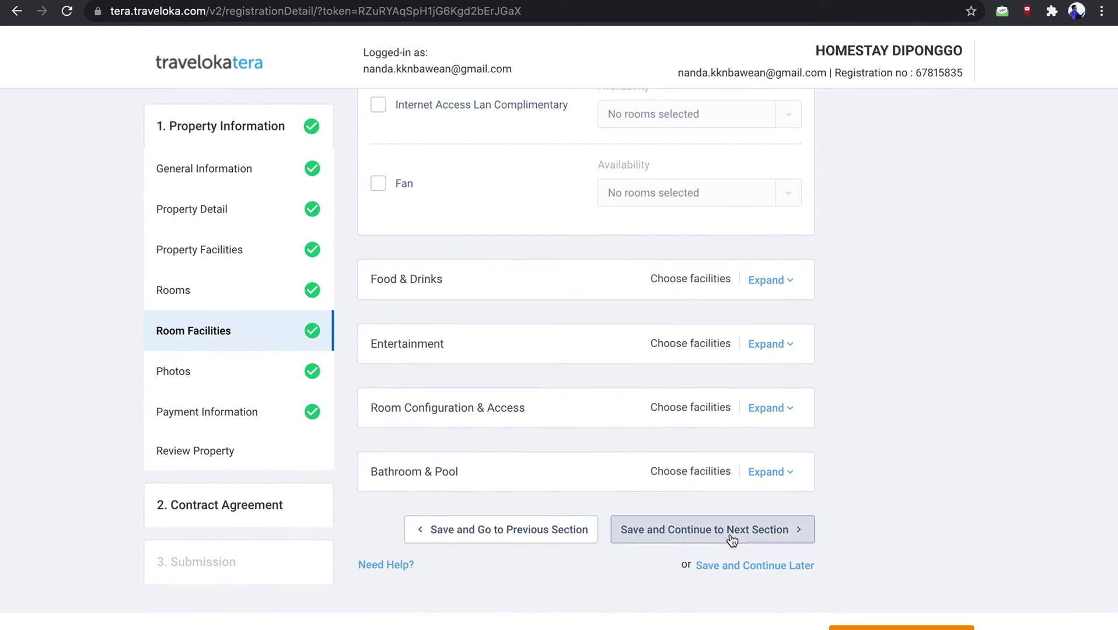
click(732, 532)
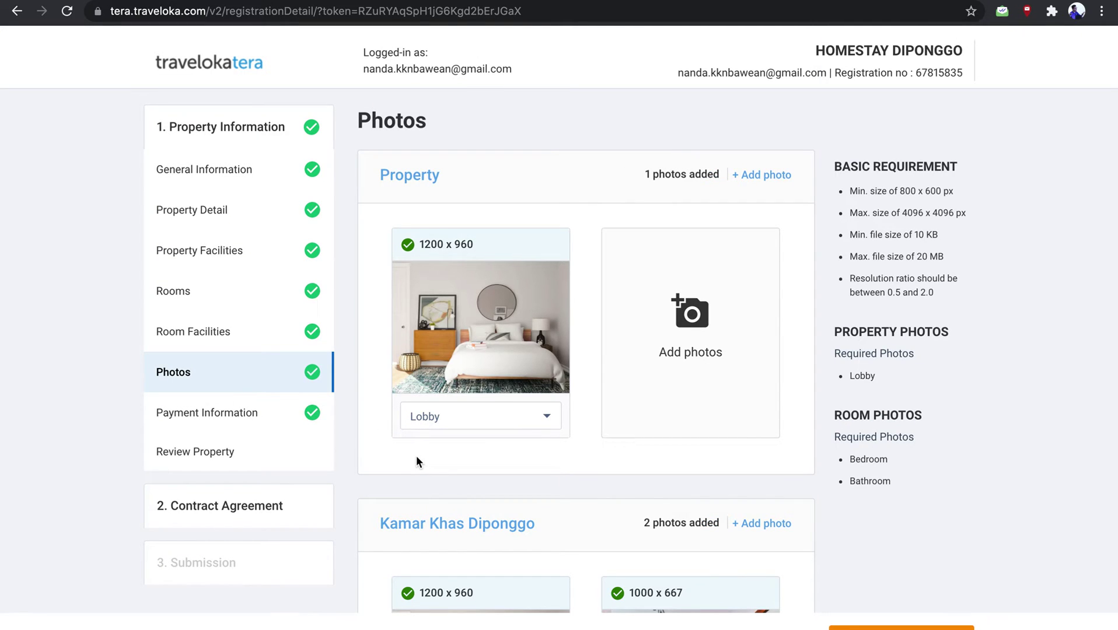
scroll(417, 458, down, 1)
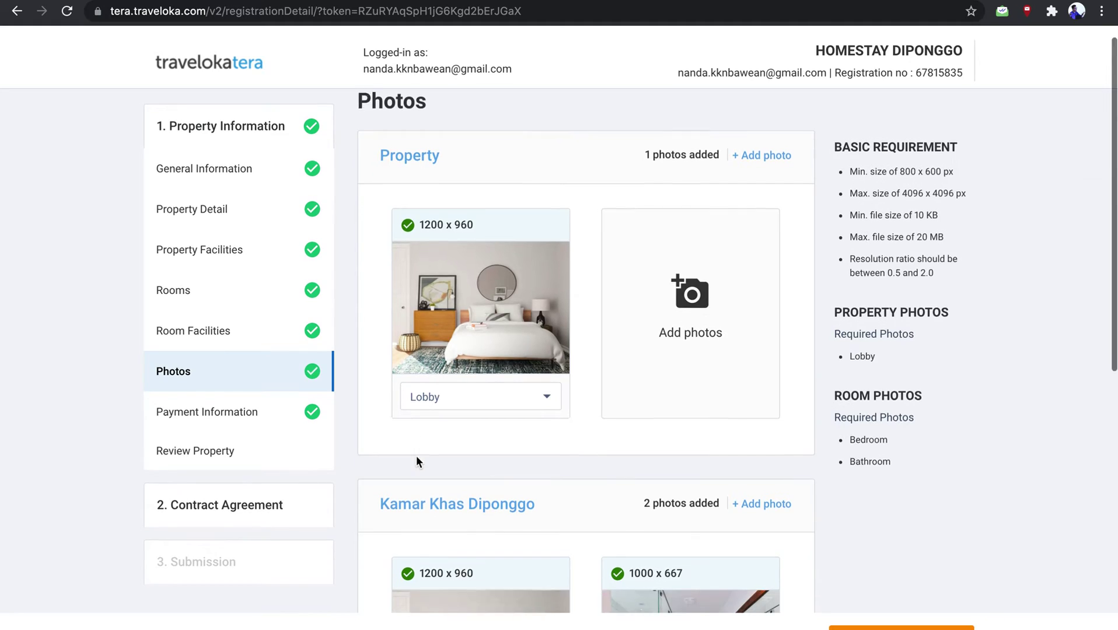
scroll(417, 458, up, 1)
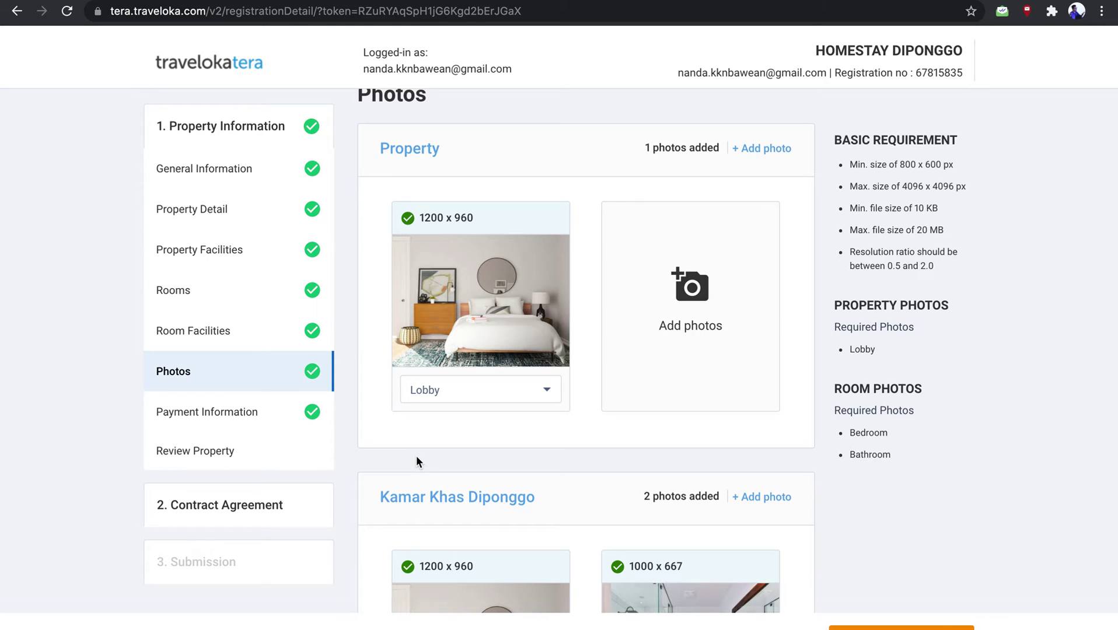
scroll(416, 461, down, 4)
mouse_move(724, 454)
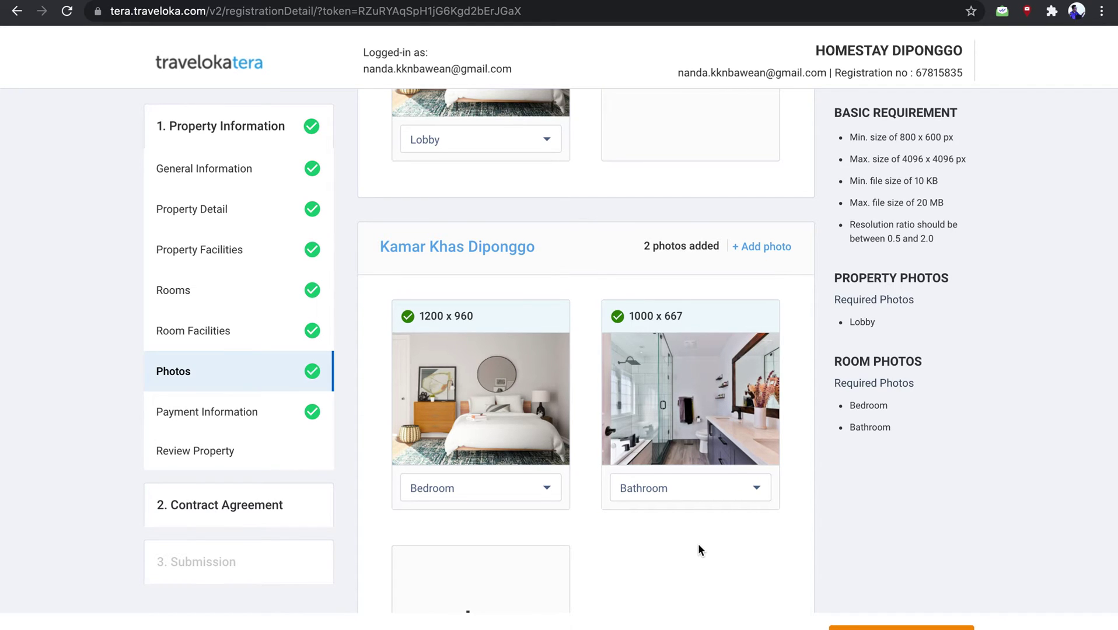
scroll(698, 544, up, 5)
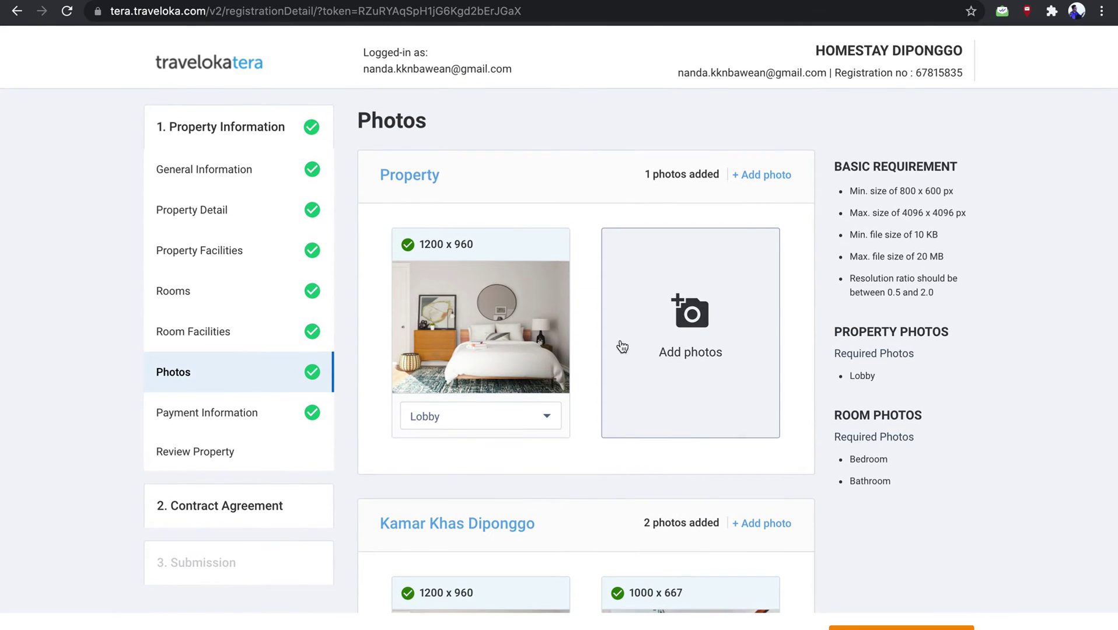
click(689, 315)
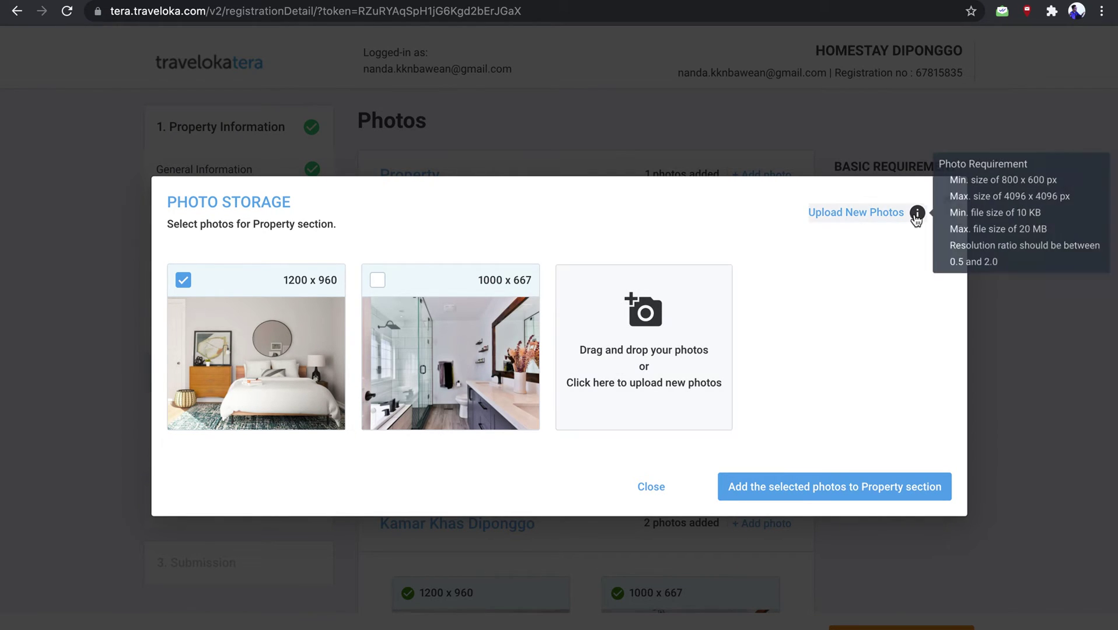
mouse_move(434, 363)
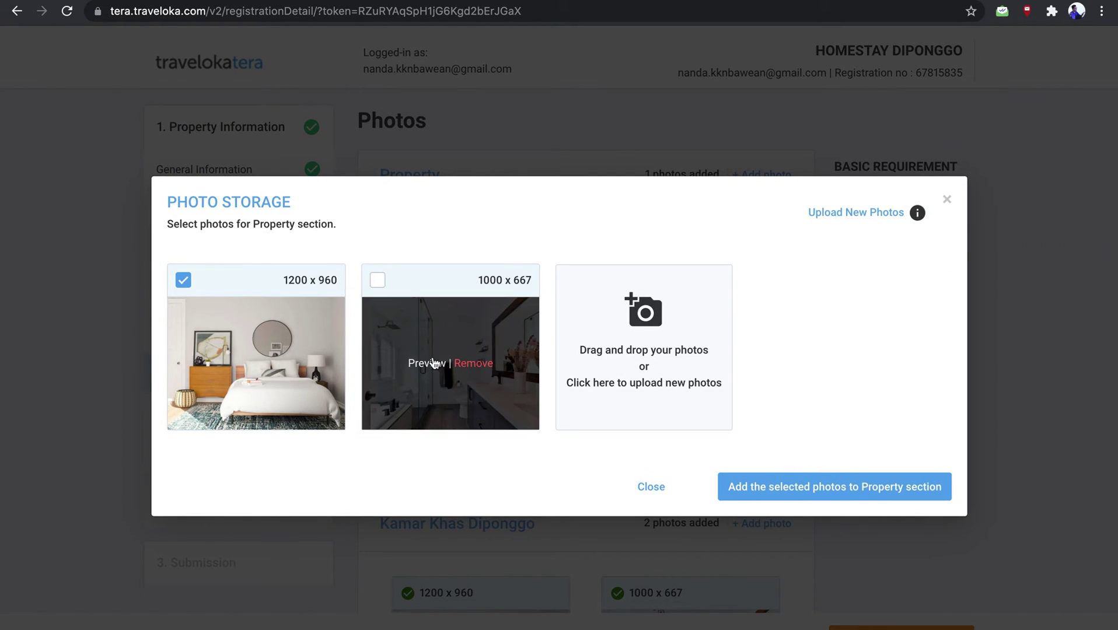
click(380, 284)
click(381, 286)
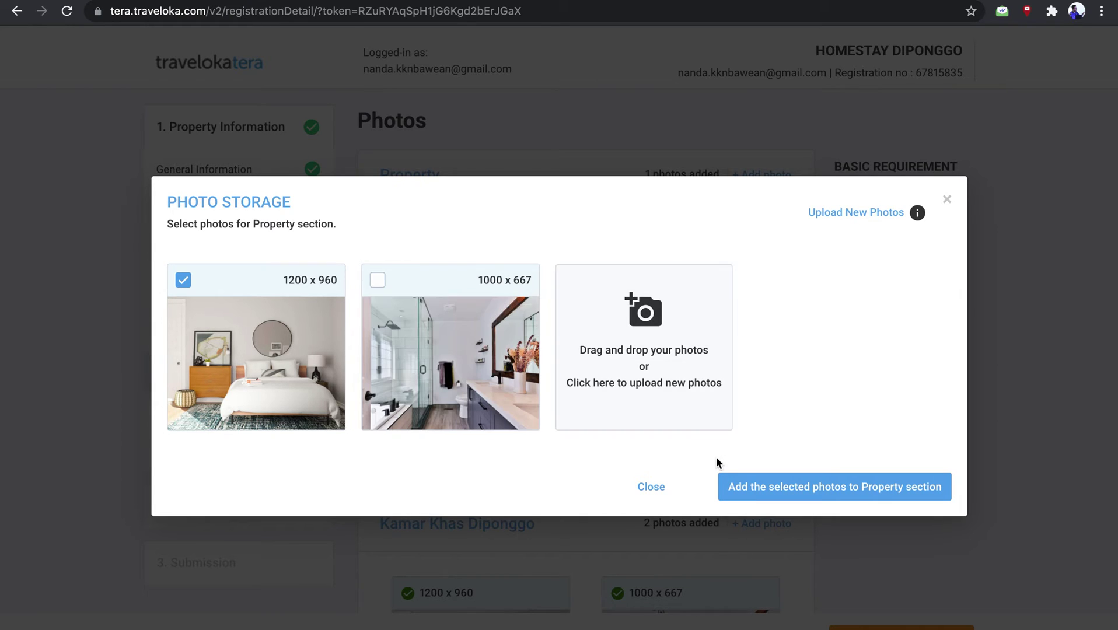
click(948, 200)
mouse_move(544, 366)
scroll(569, 477, down, 2)
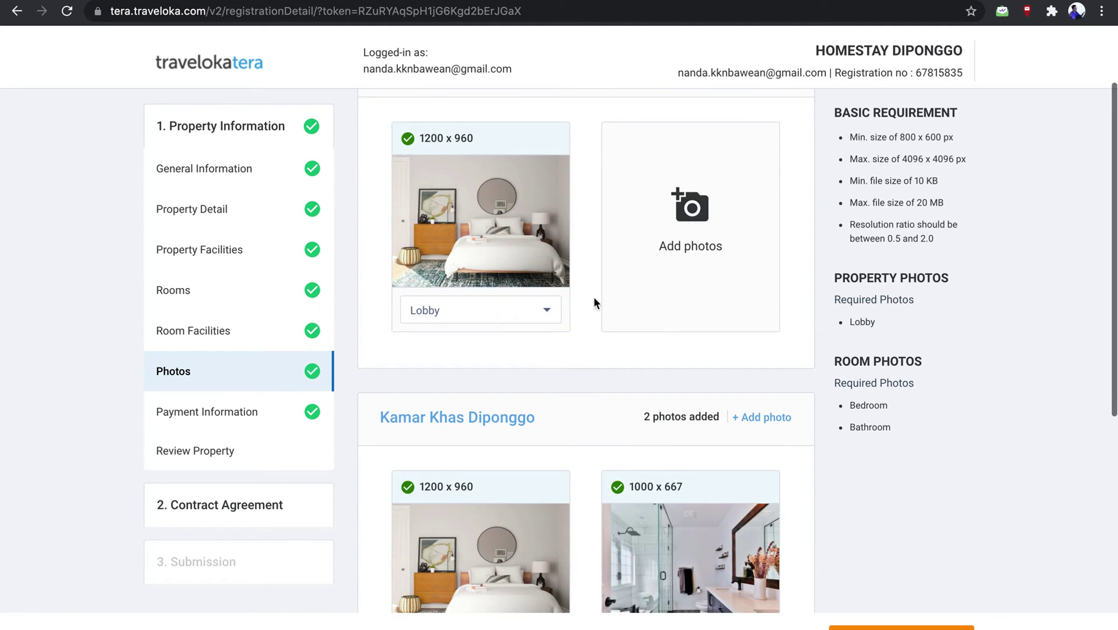
click(503, 310)
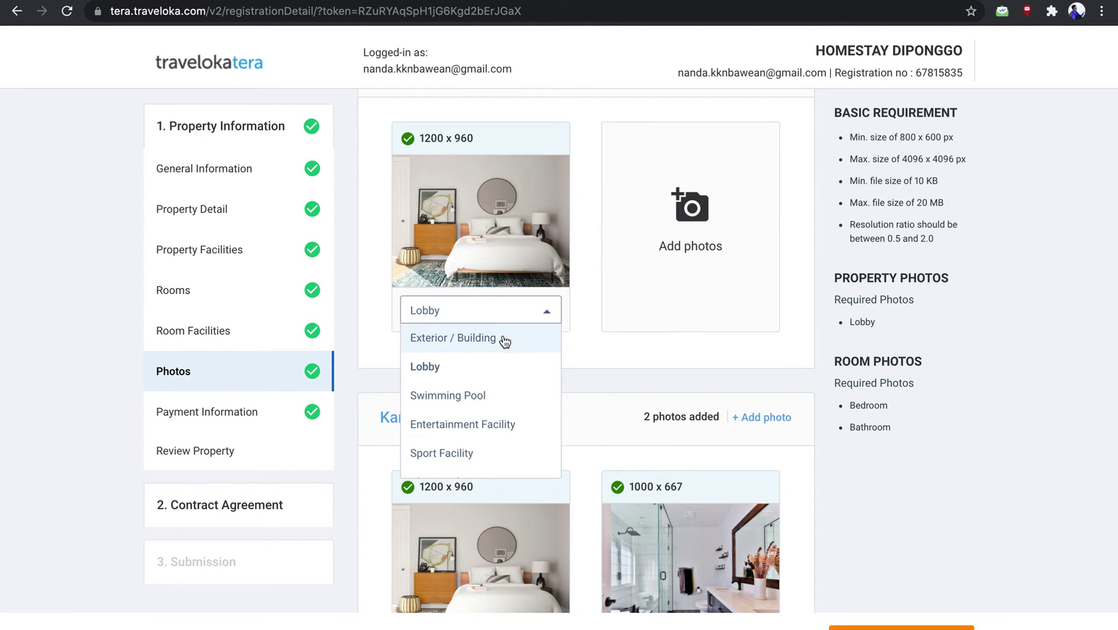
click(489, 415)
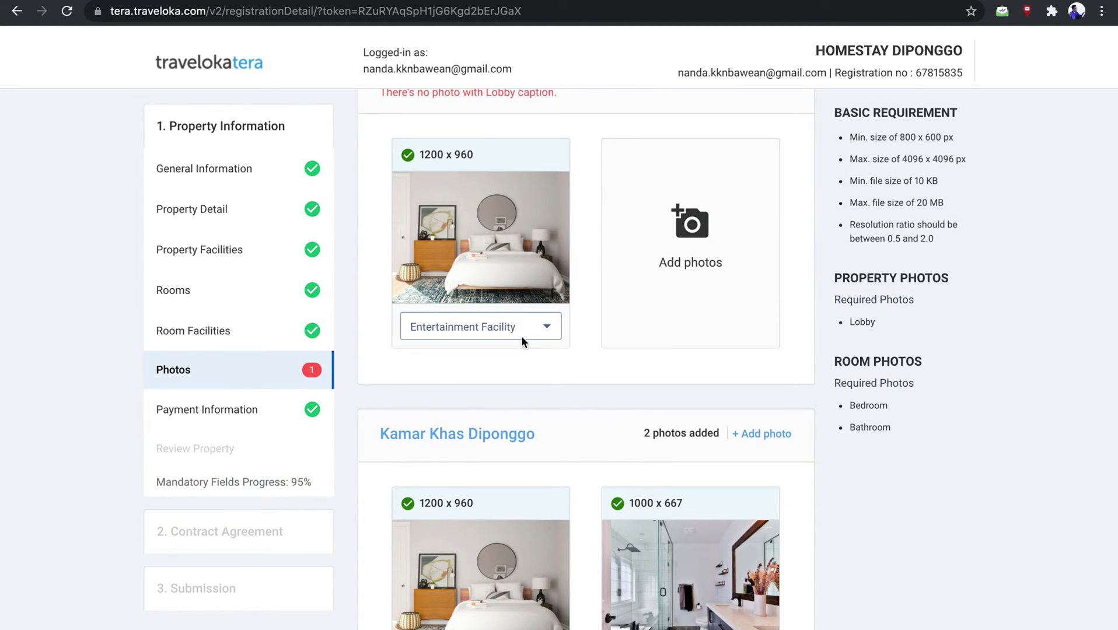
click(522, 332)
click(497, 380)
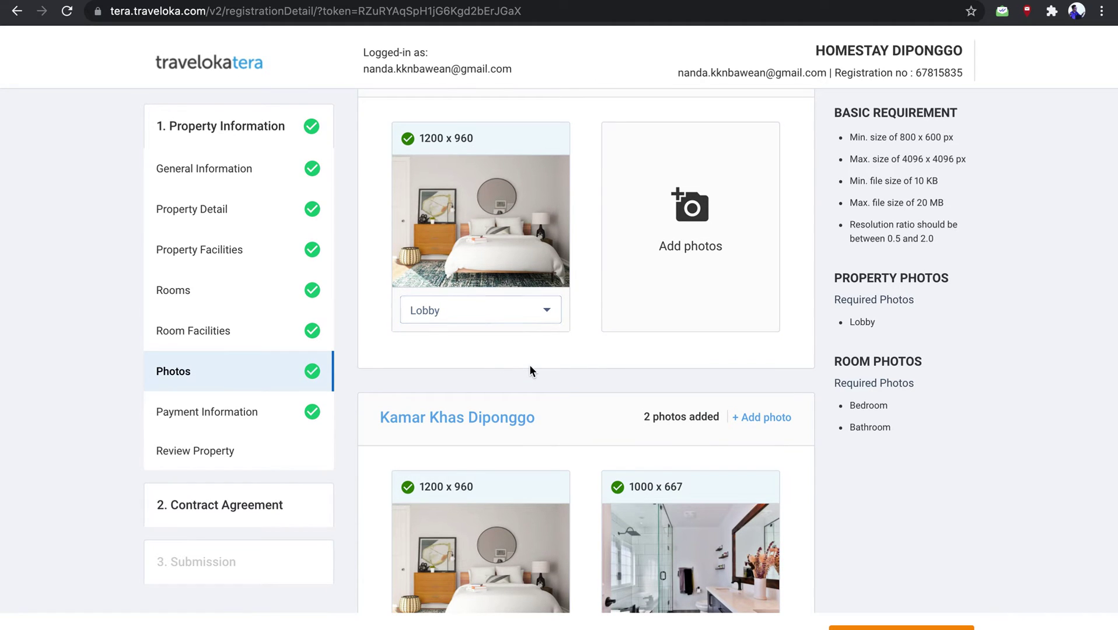
scroll(530, 365, down, 2)
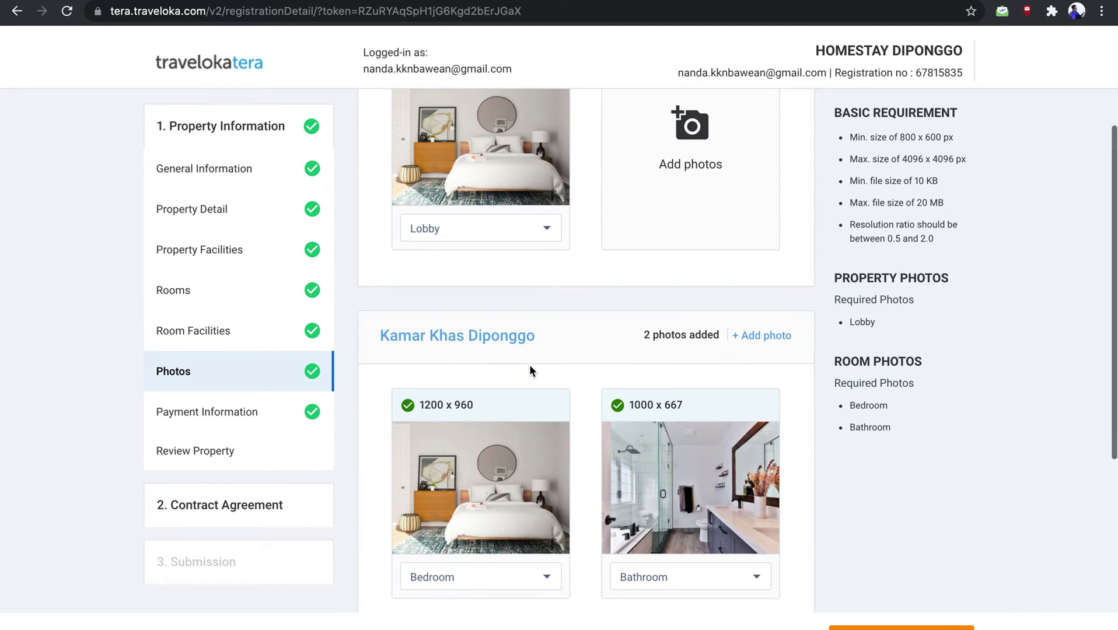
scroll(529, 365, down, 4)
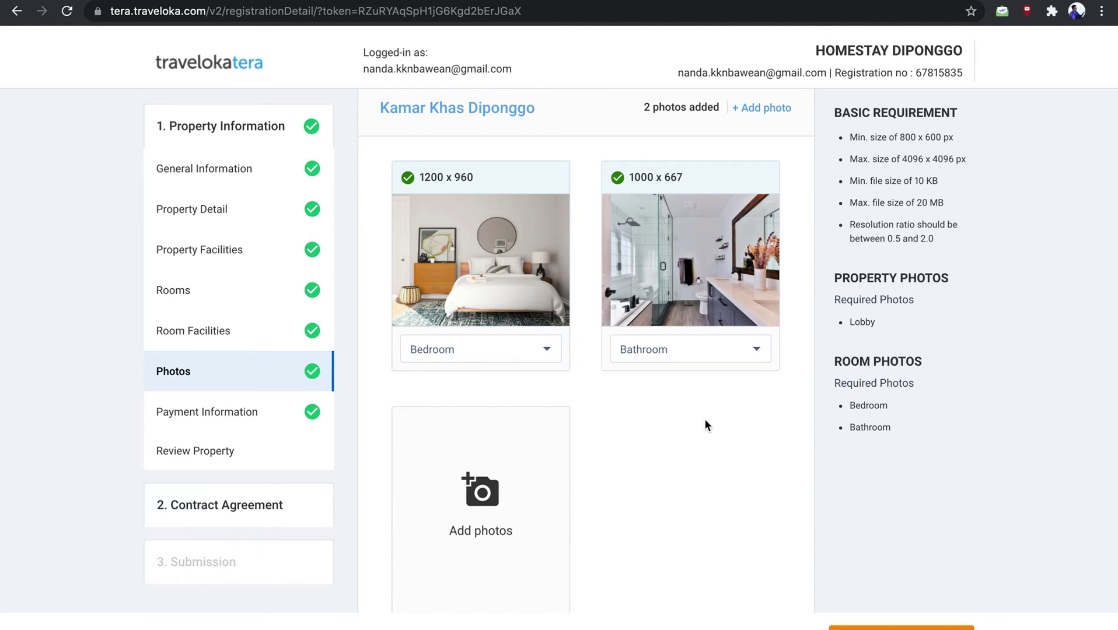
scroll(704, 418, down, 3)
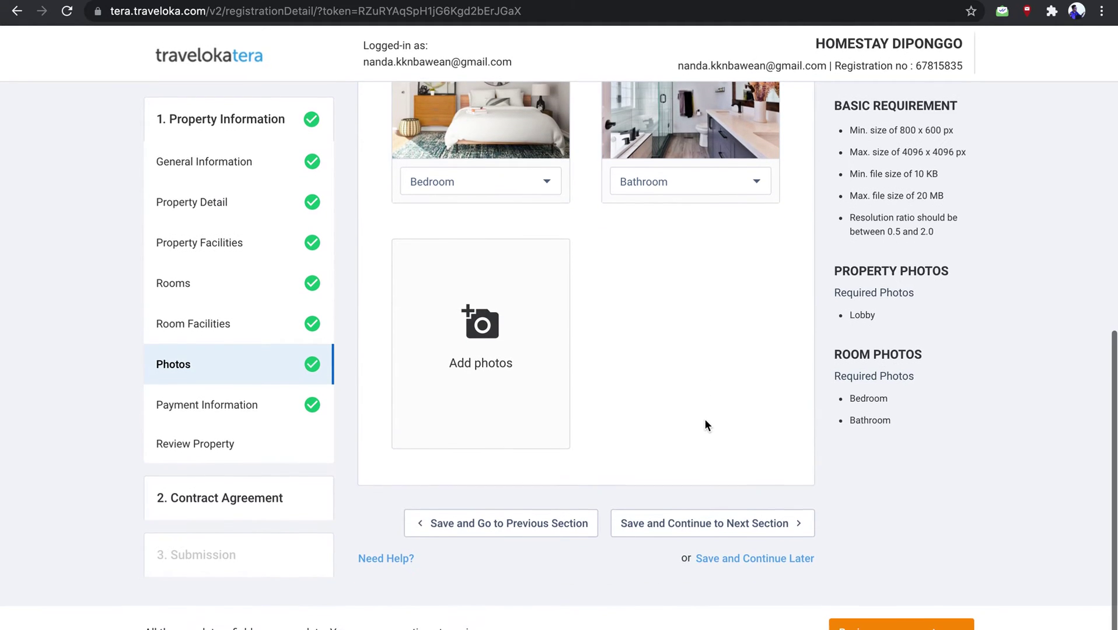
Save the photos and keep Bank Transfer as the preferred payment method after trying VCC
click(694, 532)
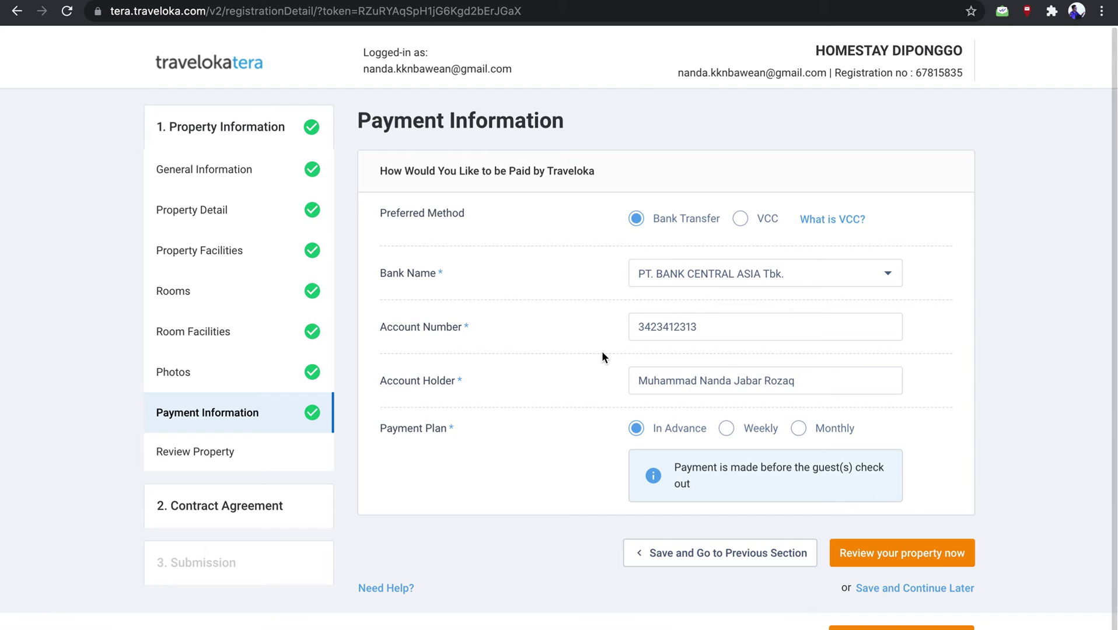
scroll(602, 351, down, 1)
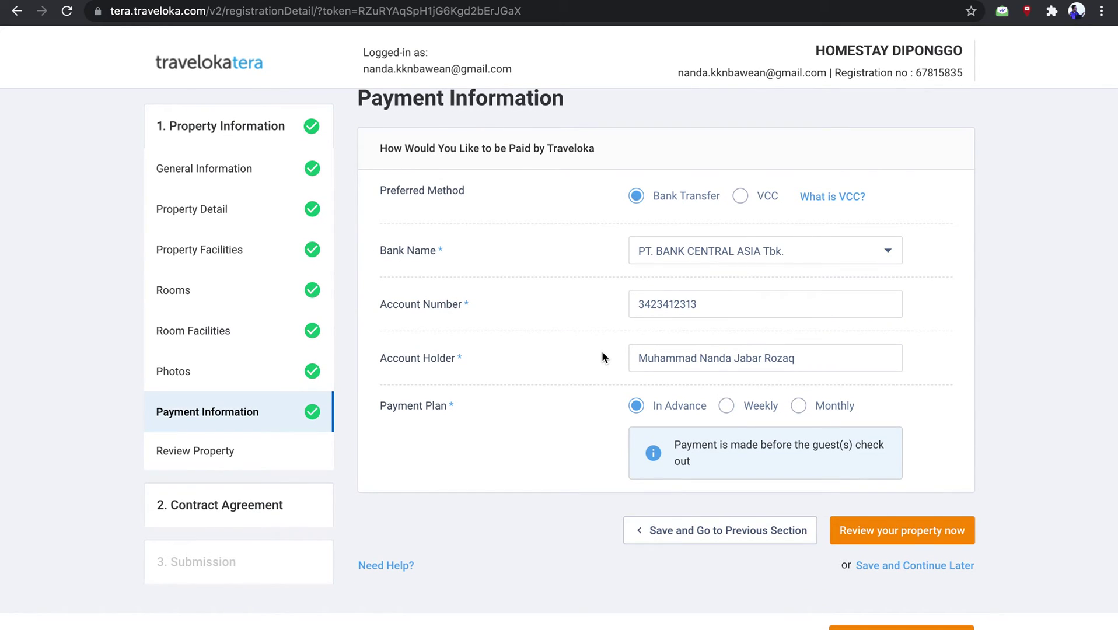
click(738, 195)
click(653, 213)
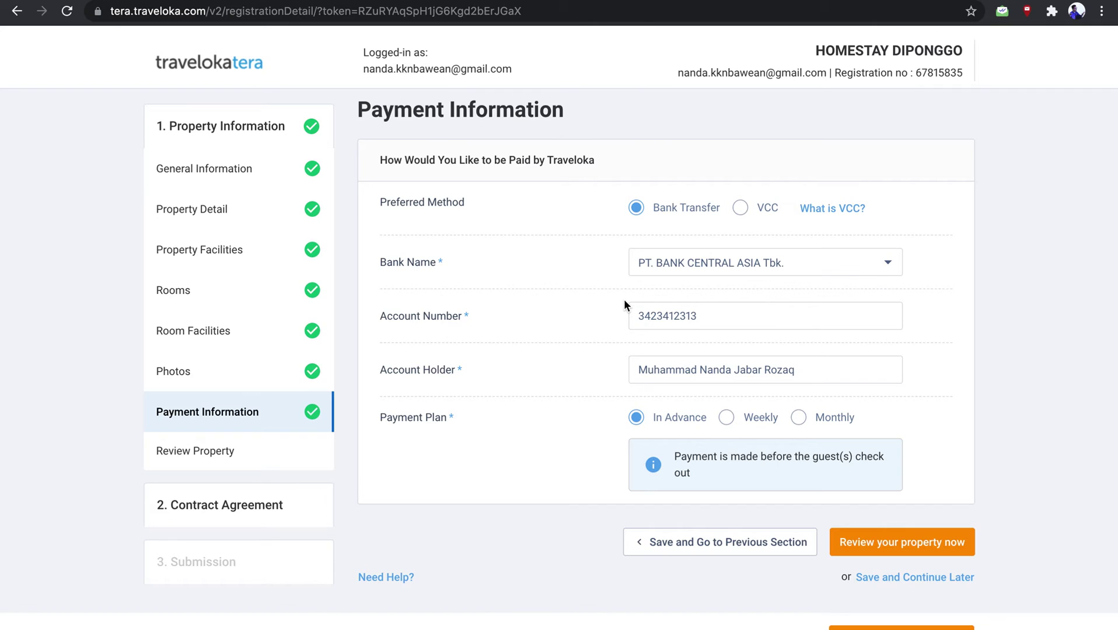
Keep PT. BANK CENTRAL ASIA Tbk. as the bank and check the account number and holder name
click(816, 263)
click(816, 263)
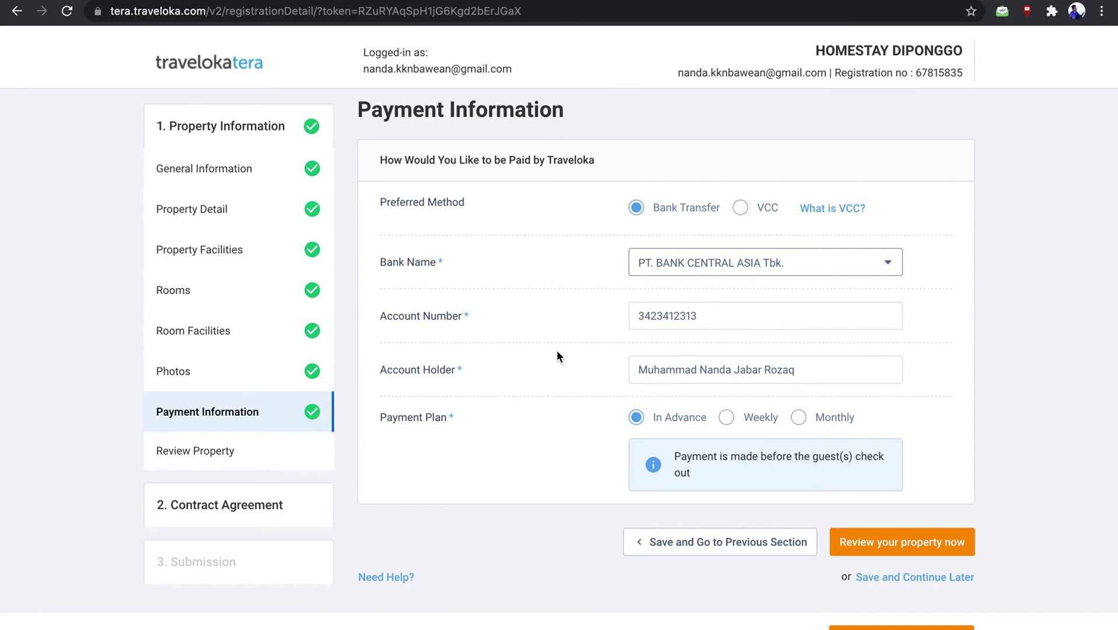
scroll(556, 356, down, 1)
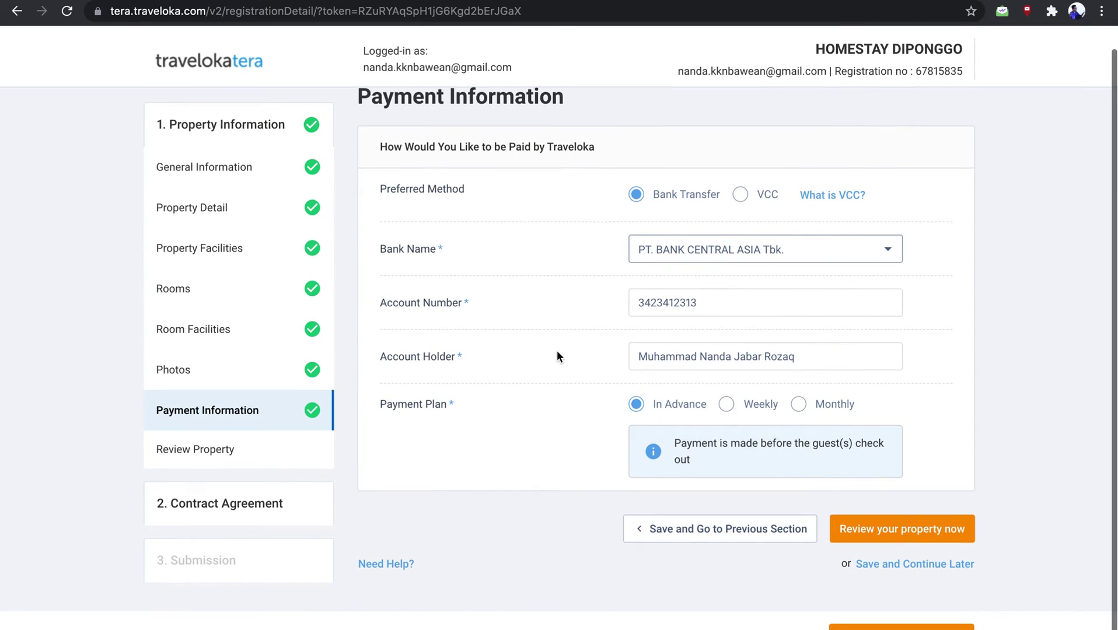
double_click(699, 303)
click(694, 364)
key(ctrl+a)
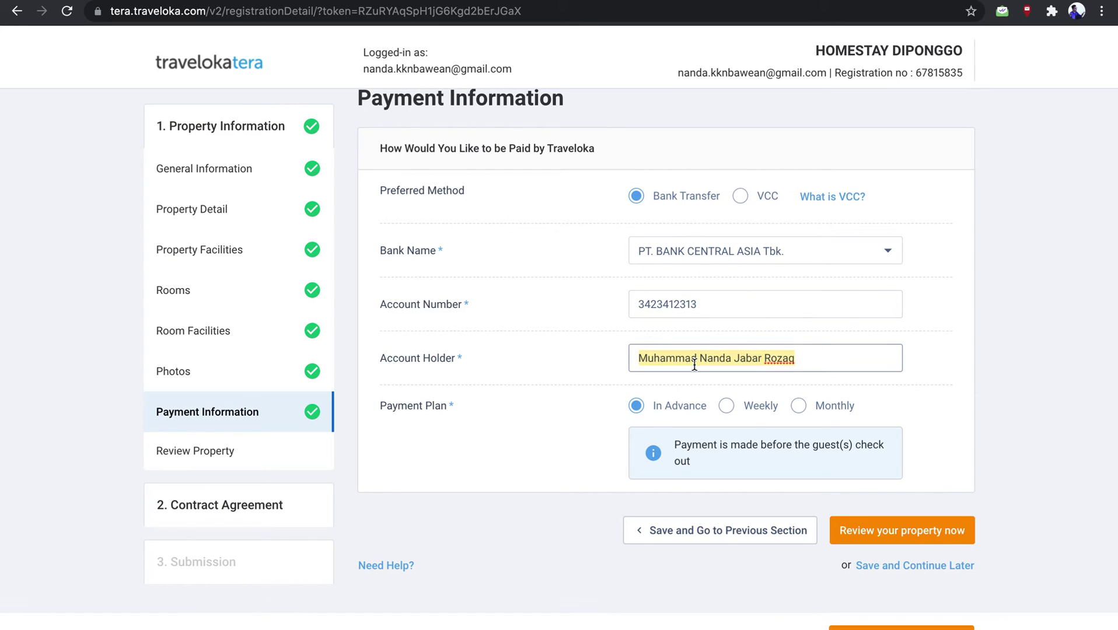
click(596, 414)
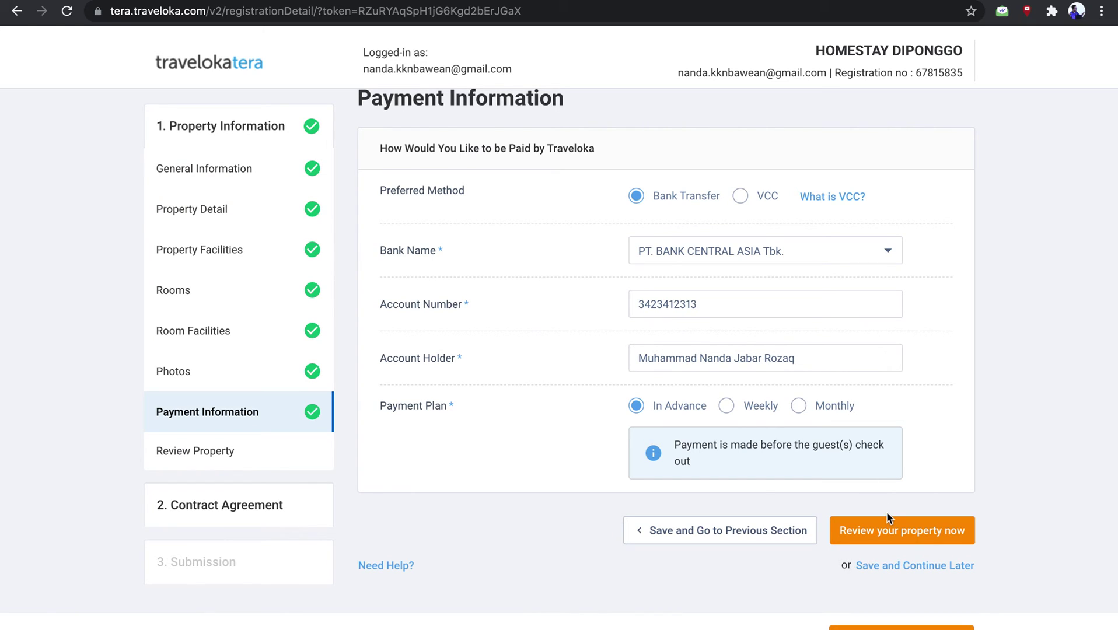
Open the Review Property summary and scroll through Homestay Diponggo's 2 rooms and Bank Transfer payment details
click(915, 528)
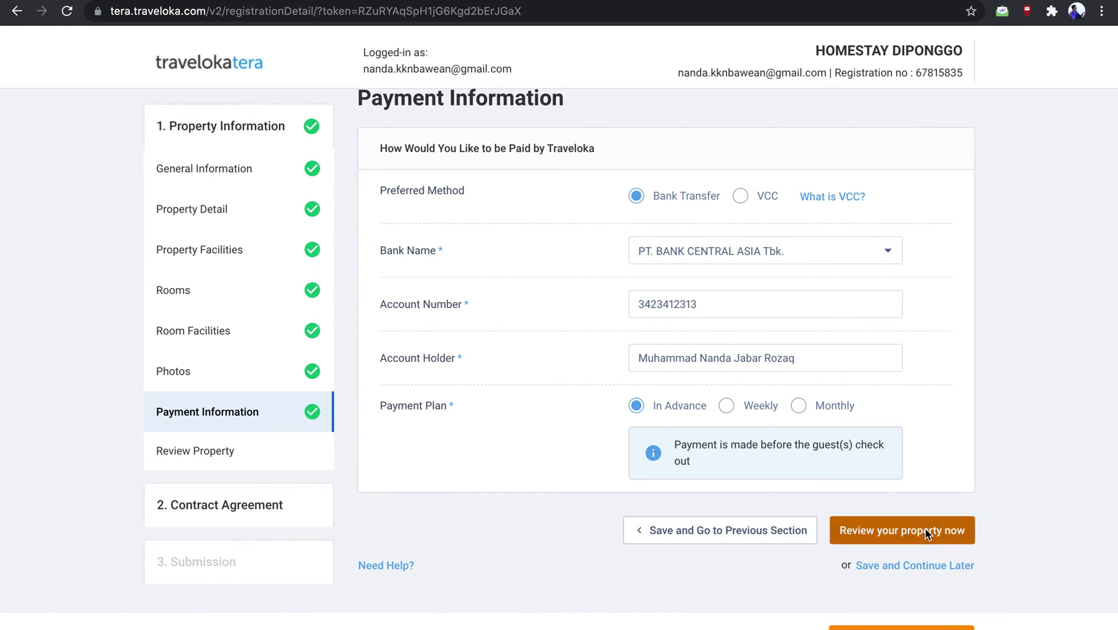
scroll(581, 414, down, 3)
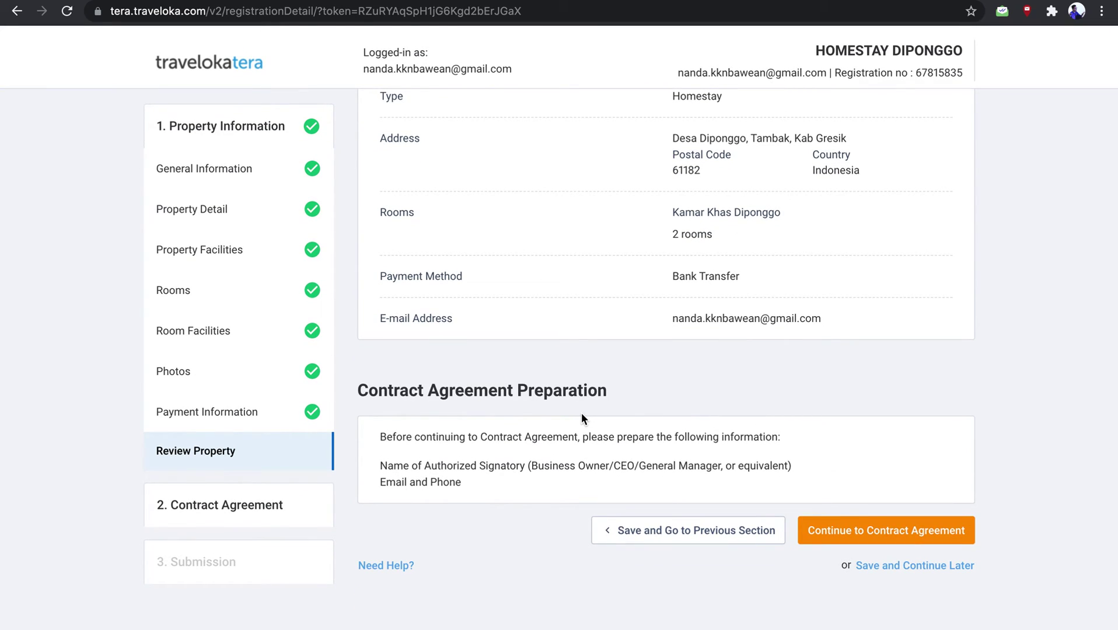
scroll(580, 413, up, 1)
scroll(581, 413, down, 1)
scroll(695, 464, up, 2)
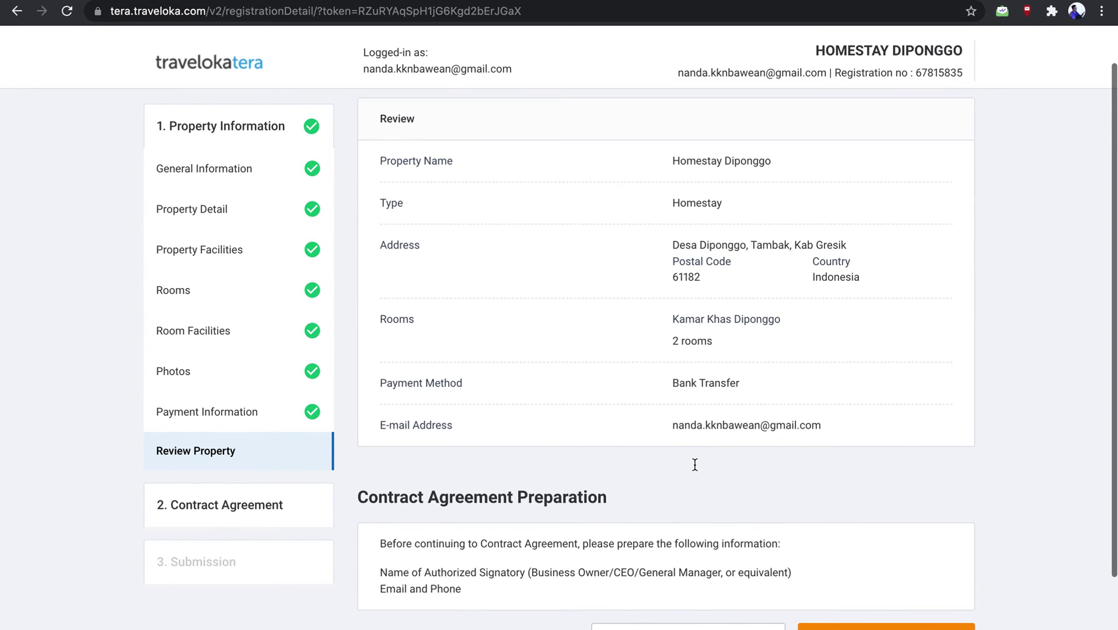
scroll(695, 465, down, 2)
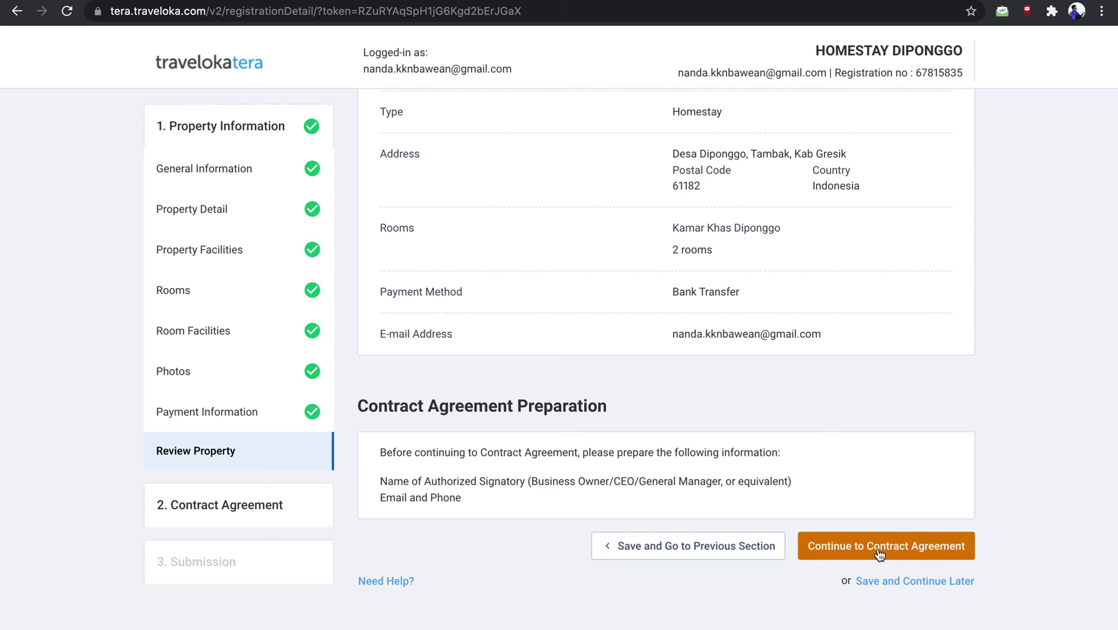
Continue to the Contract Signatory Information form, leaving the Full Name, Role and Email fields blank
click(856, 554)
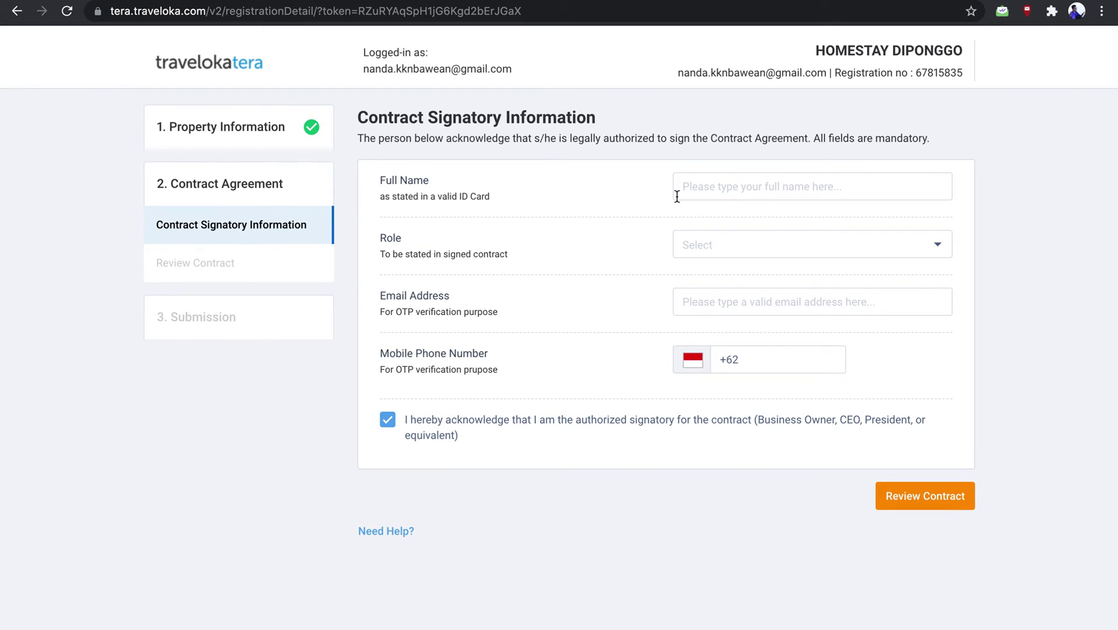
click(737, 191)
key(Escape)
click(711, 237)
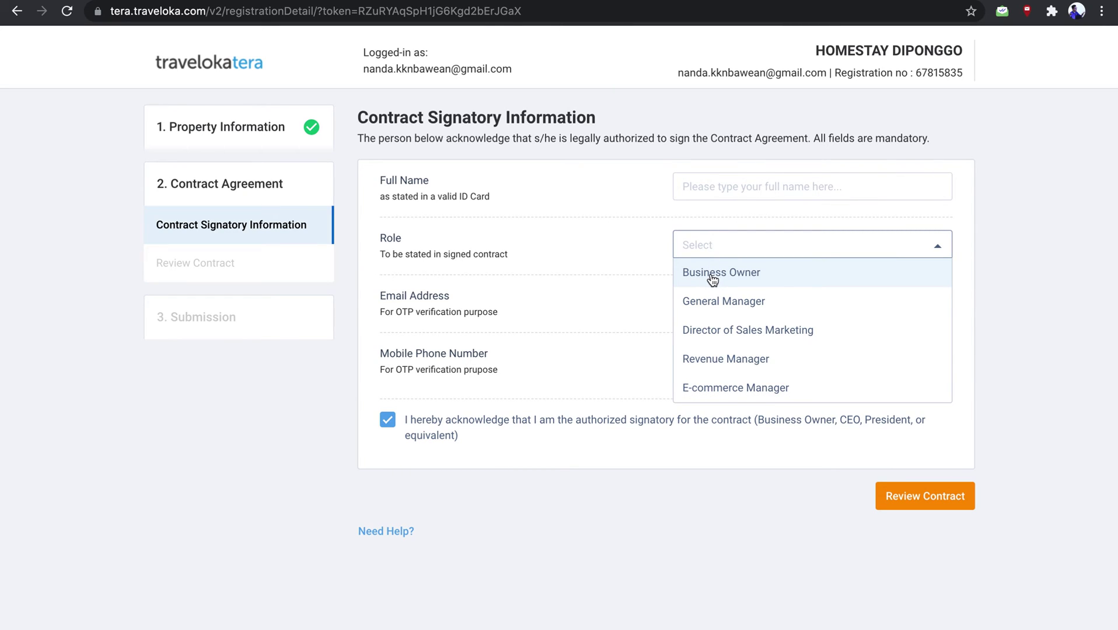
click(609, 266)
click(705, 302)
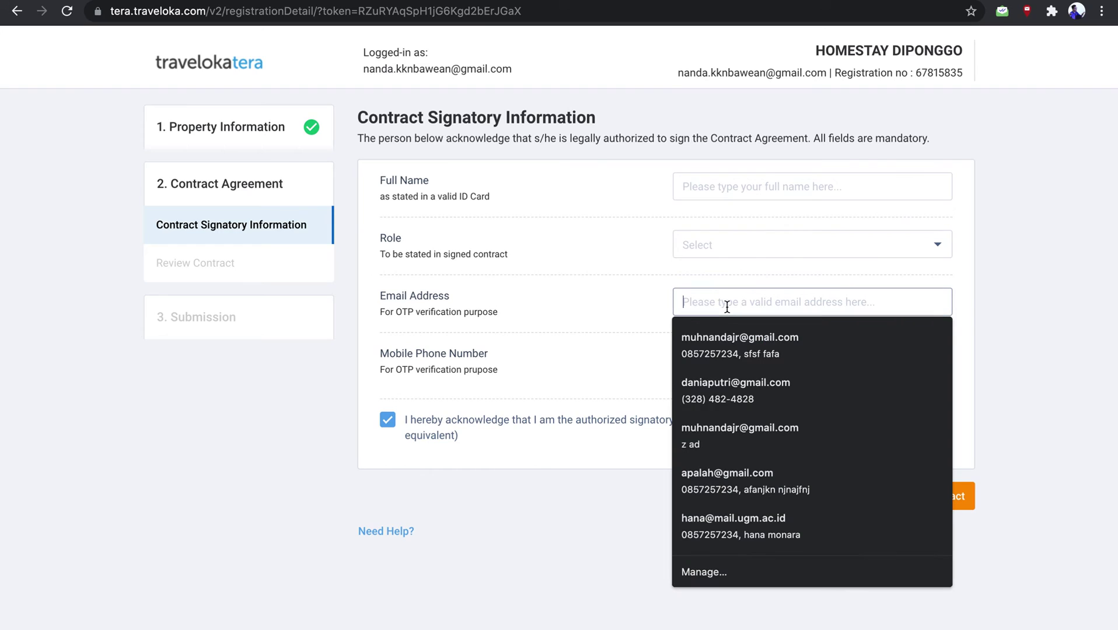
click(640, 278)
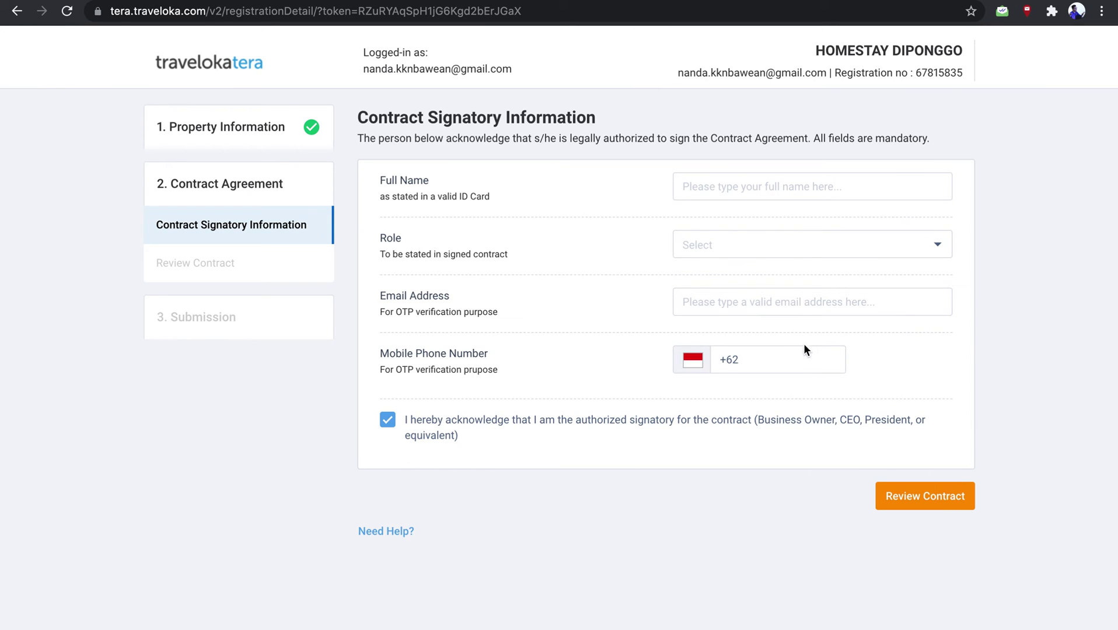